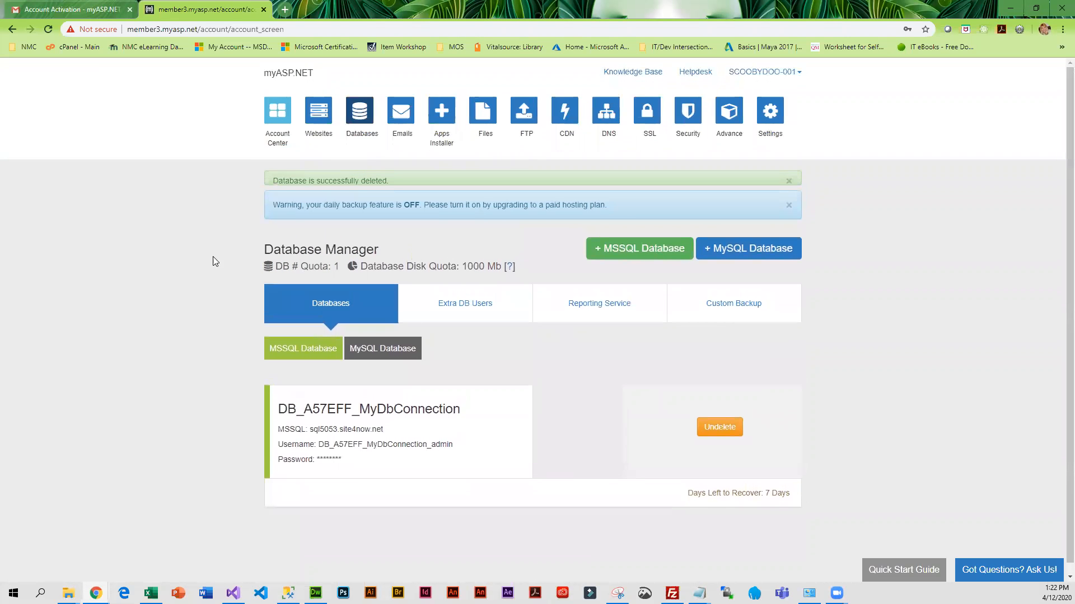
Open the form for adding an MSSQL database, and switch to the ContosoUniversity project in Visual Studio.
click(642, 270)
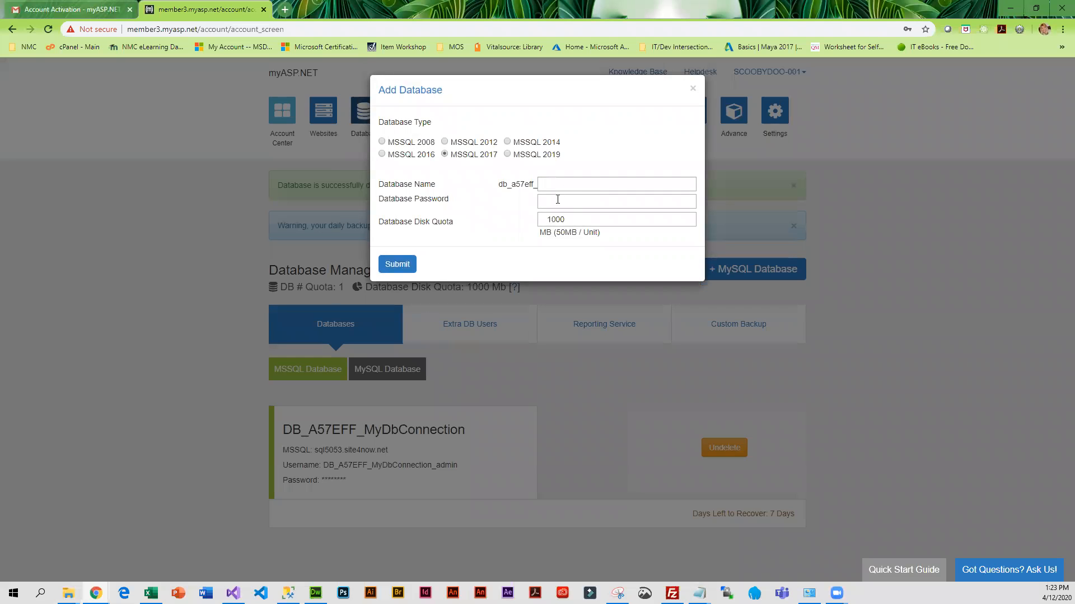
mouse_move(233, 592)
click(228, 560)
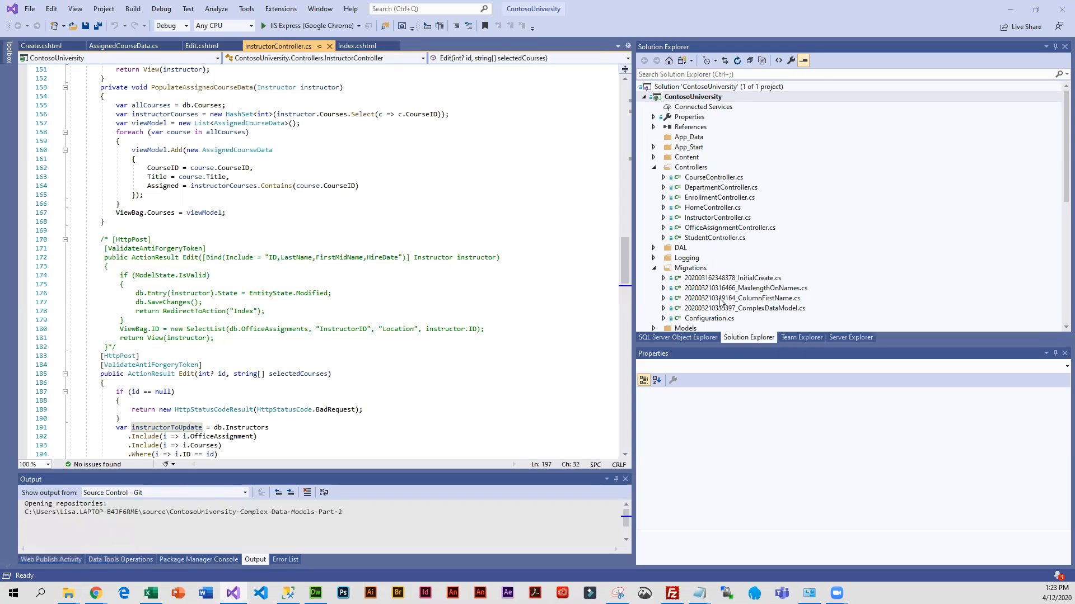
Run the ContosoUniversity project in the browser and open its Instructor page.
scroll(720, 303, down, 1)
click(316, 26)
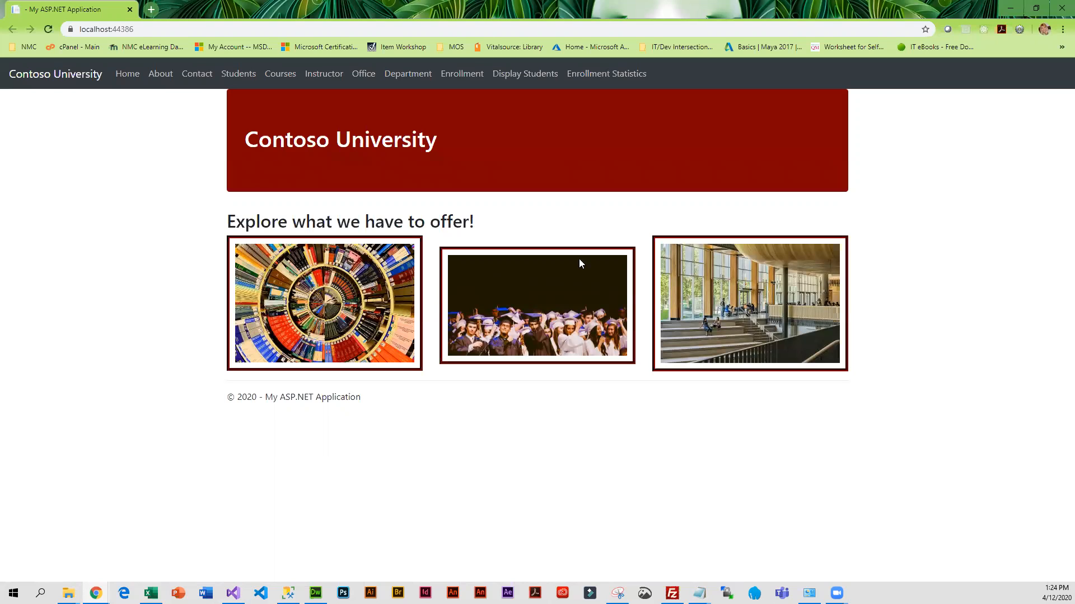
click(324, 75)
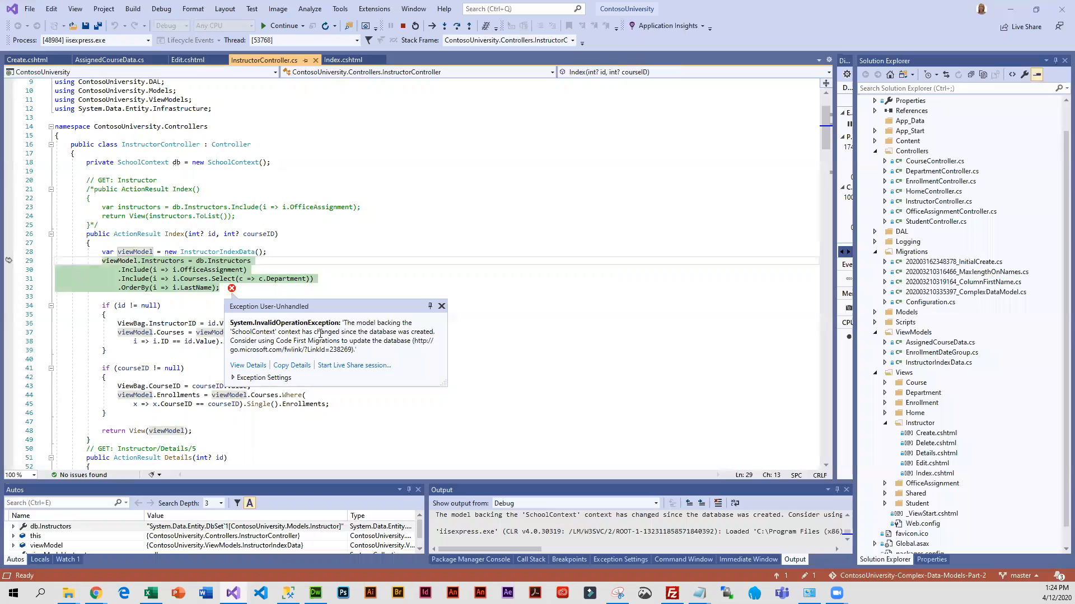
Dismiss the unhandled exception and stop the debugging session.
click(441, 307)
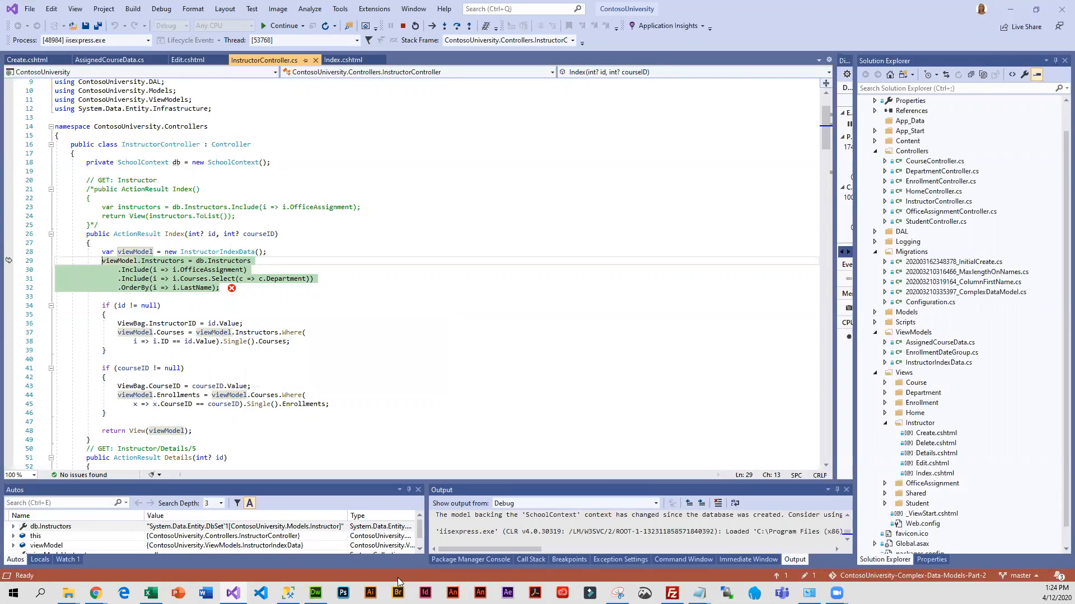
click(487, 562)
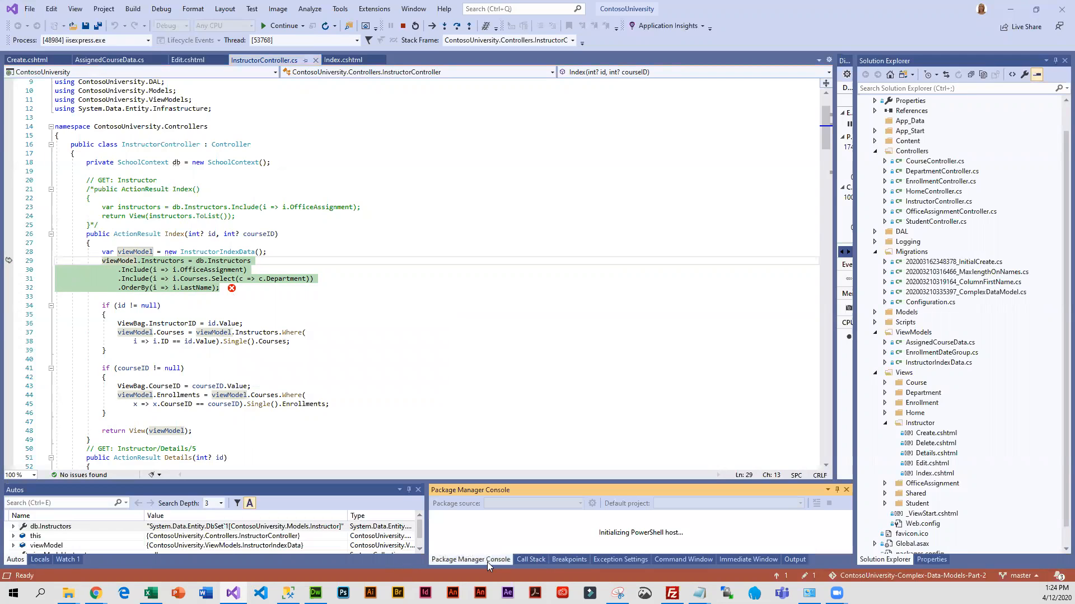
click(403, 25)
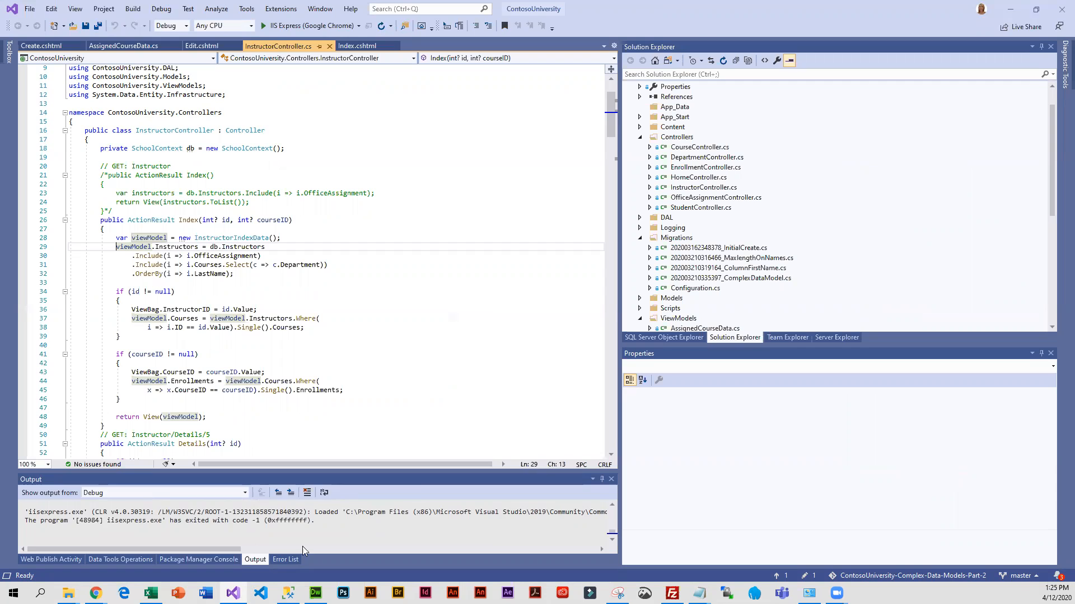
Run update-database in the Package Manager Console.
click(226, 561)
text(updatae)
key(BackSpace)
key(BackSpace)
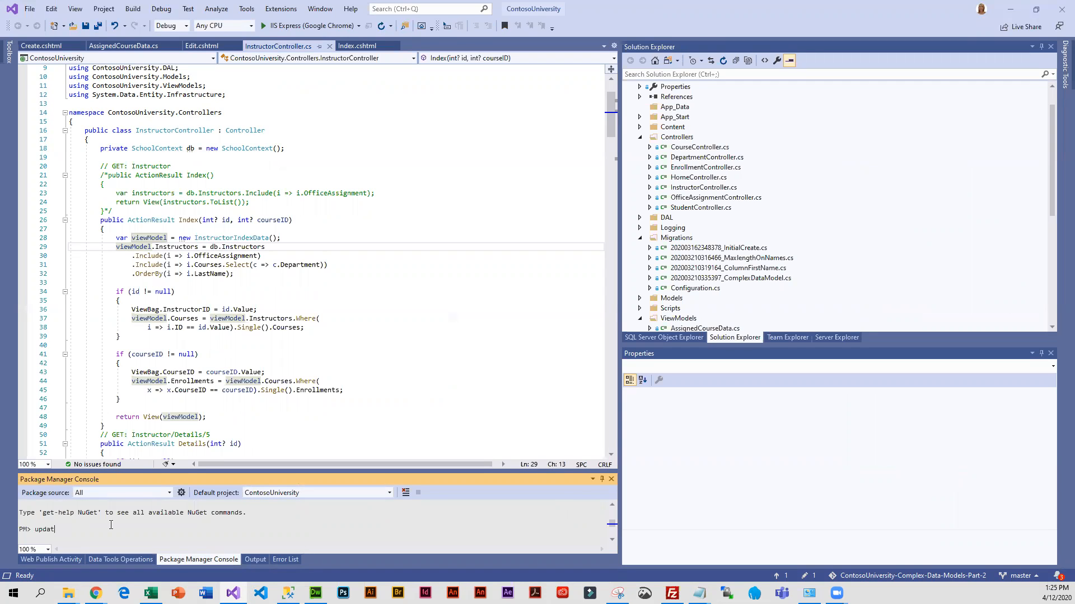
text(e-database)
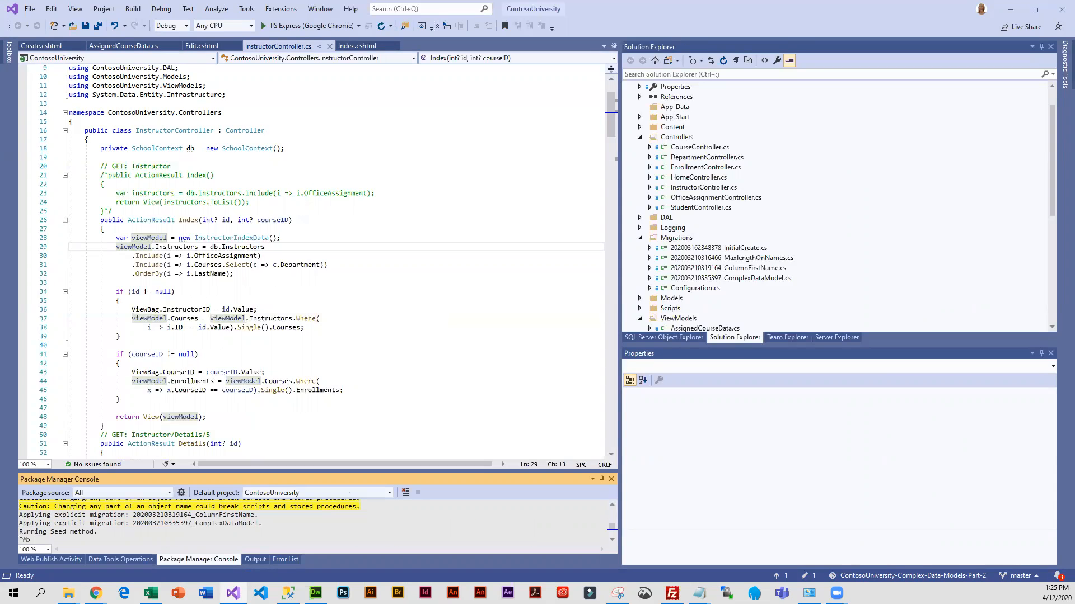
Run the site again and check the first instructor's courses and the students enrolled in course 2021, closing the browser when done.
click(302, 26)
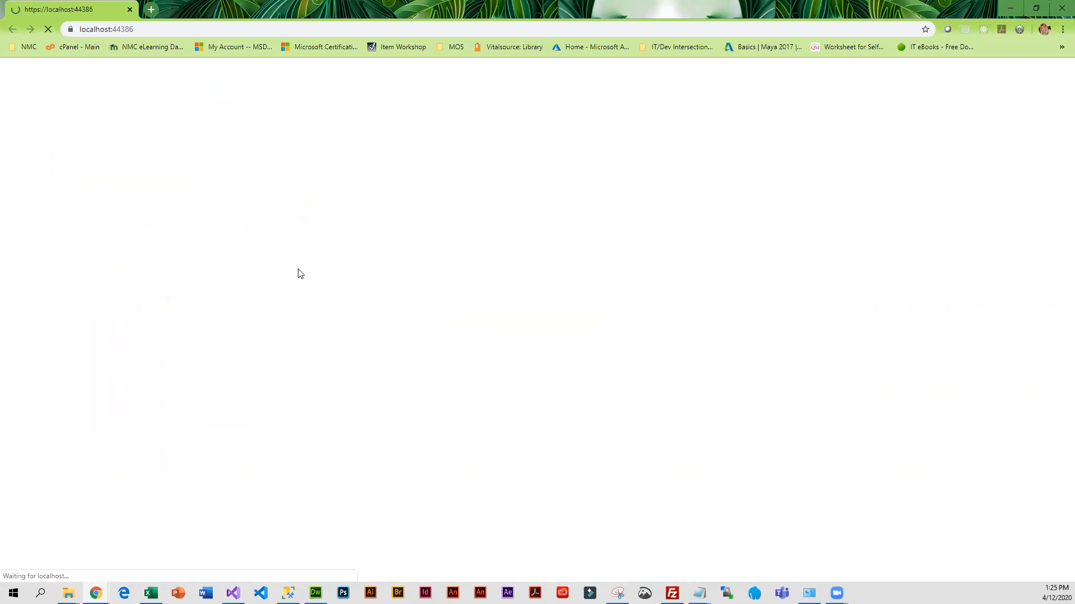
click(320, 74)
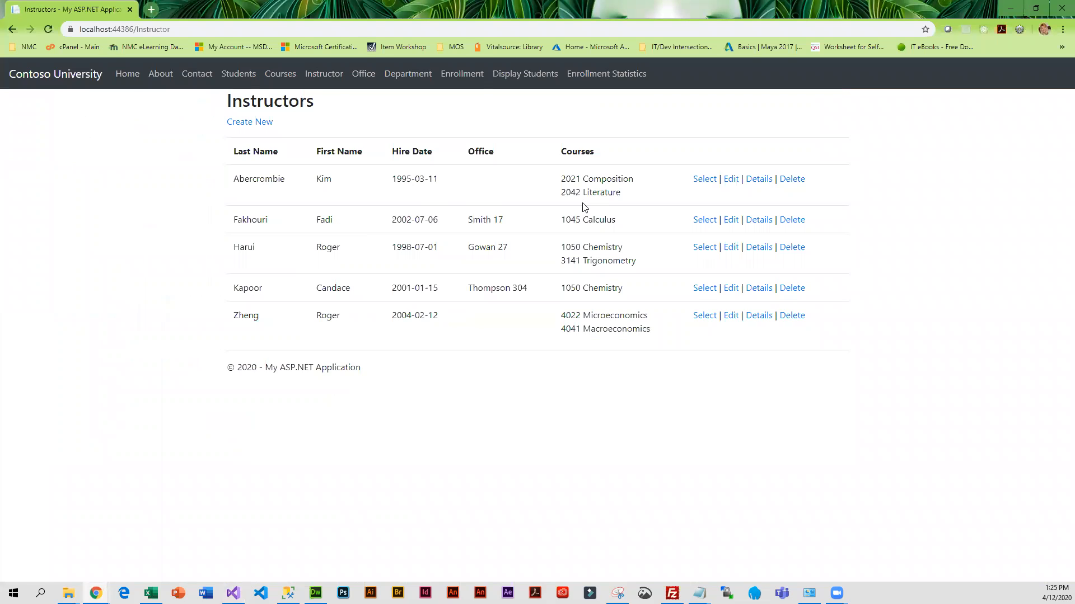
click(703, 180)
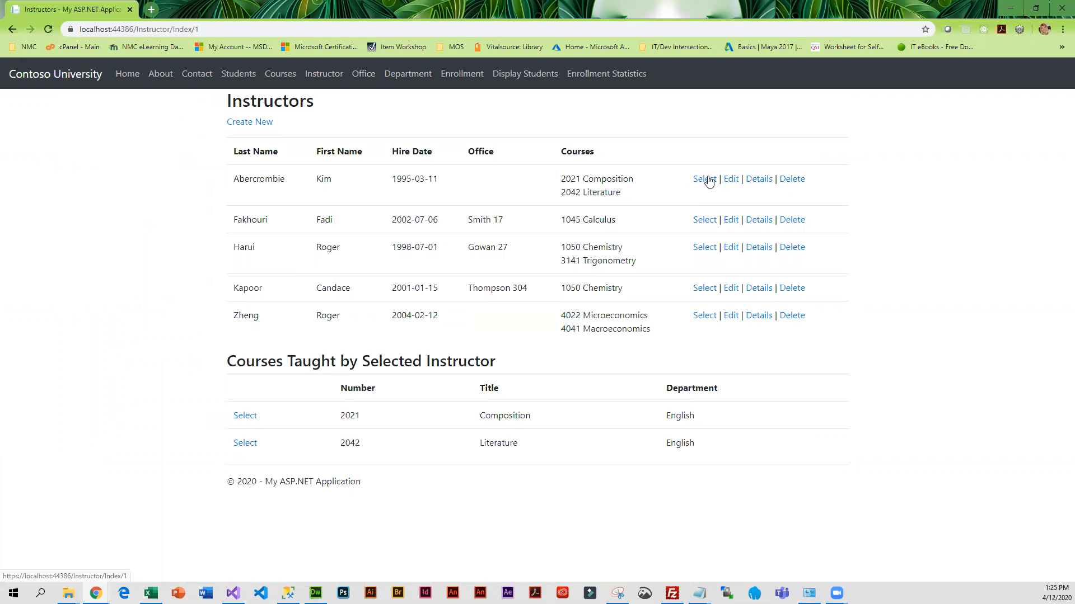
click(245, 415)
scroll(335, 495, down, 1)
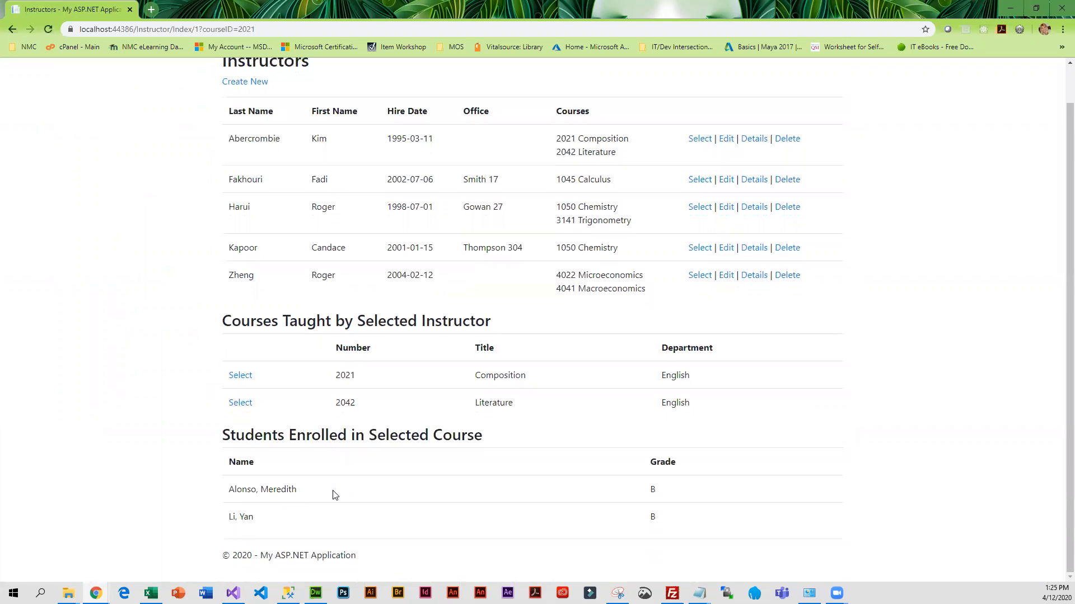
scroll(349, 488, up, 1)
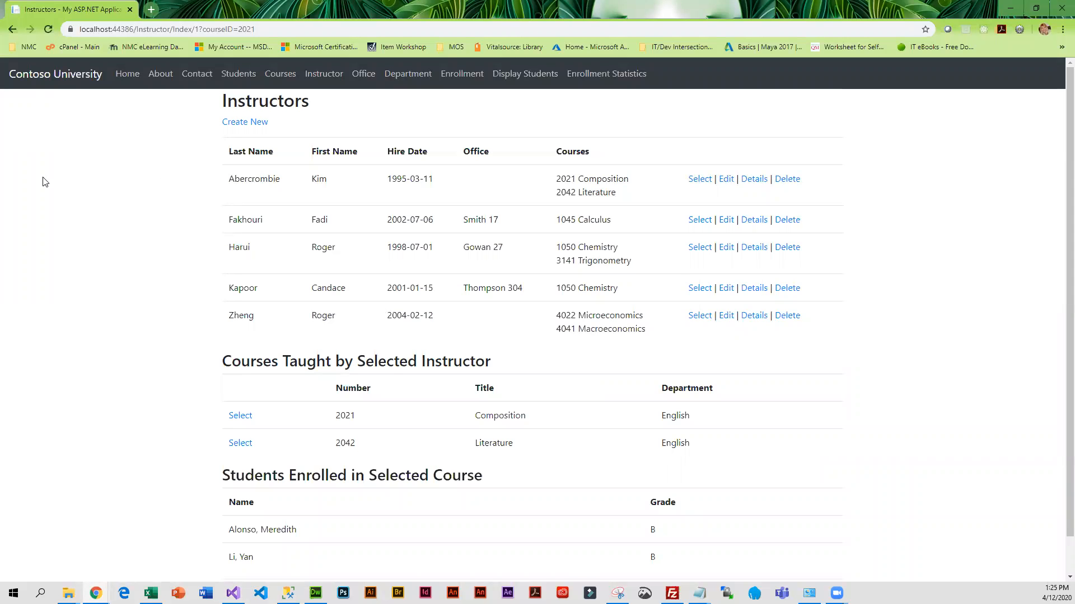
click(1061, 7)
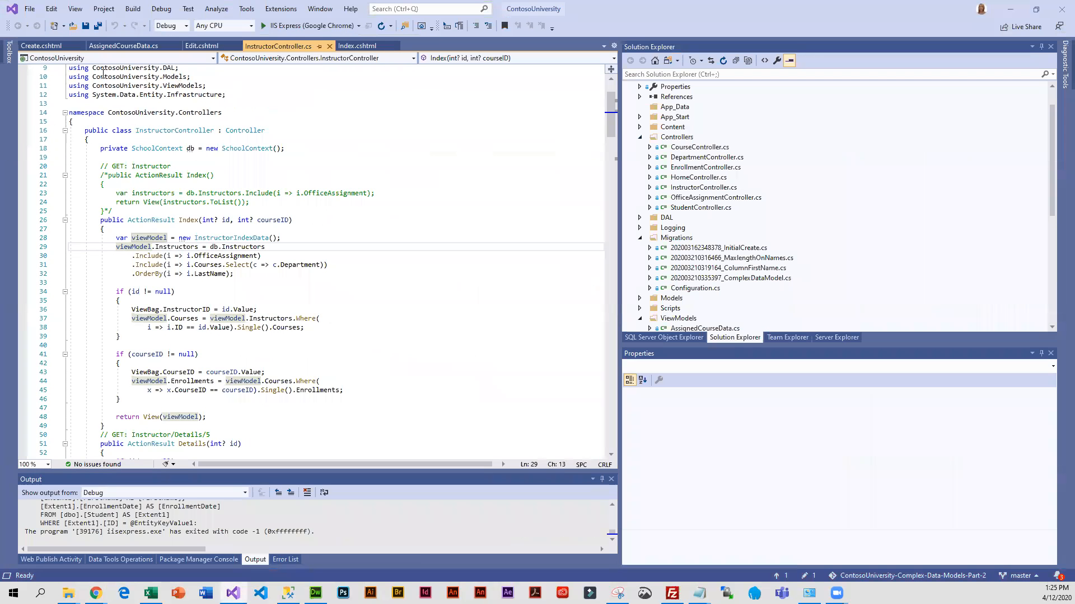
Close all open code files, normalizing the line endings of Index.cshtml to Windows (CR LF) and saving it.
click(80, 46)
click(108, 46)
click(72, 46)
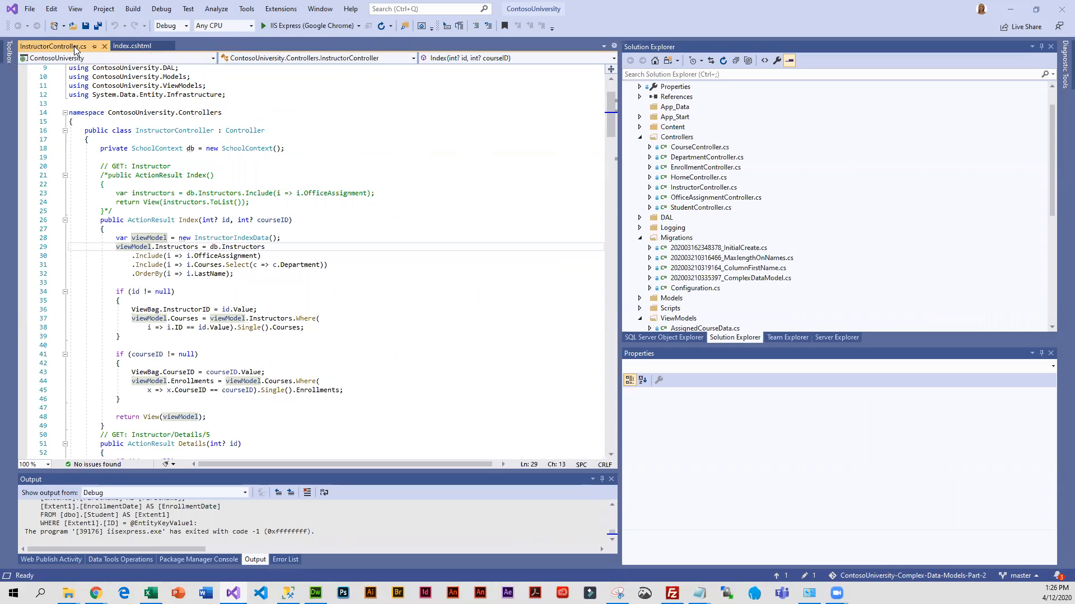
click(104, 47)
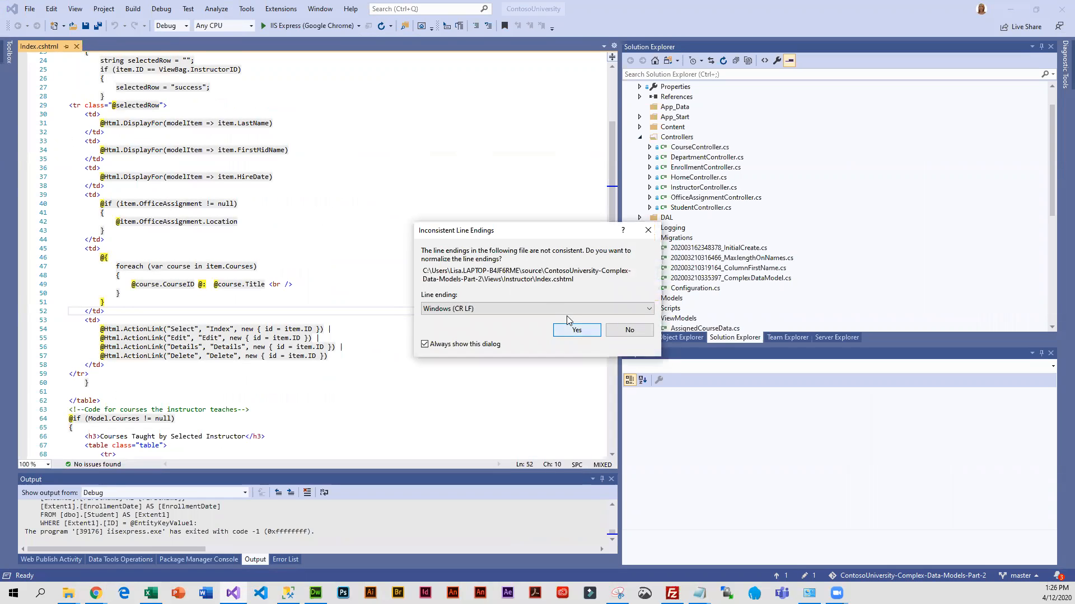
click(575, 330)
click(79, 47)
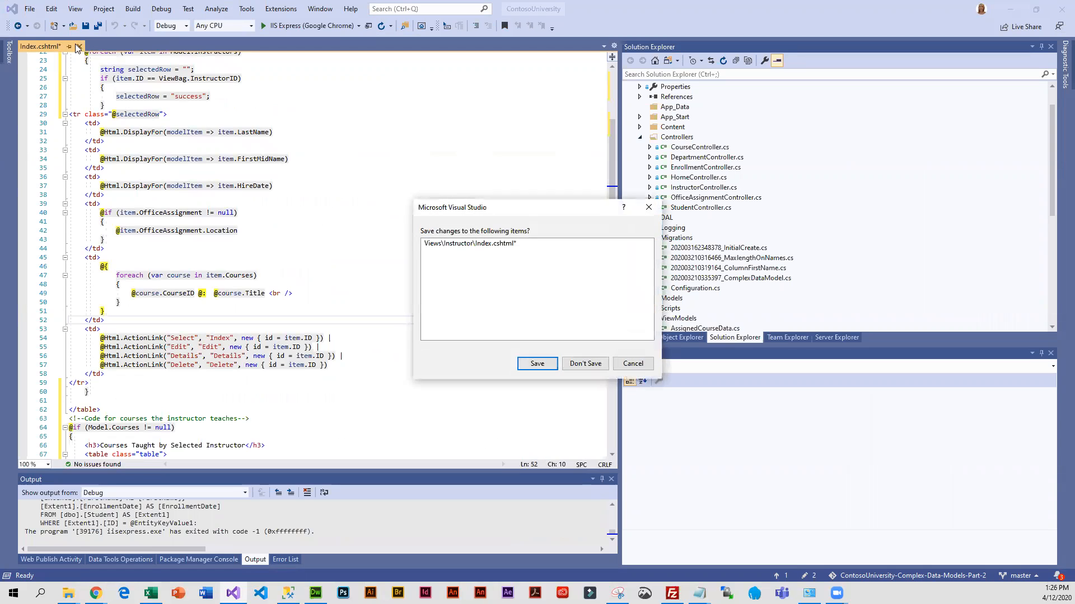
click(538, 364)
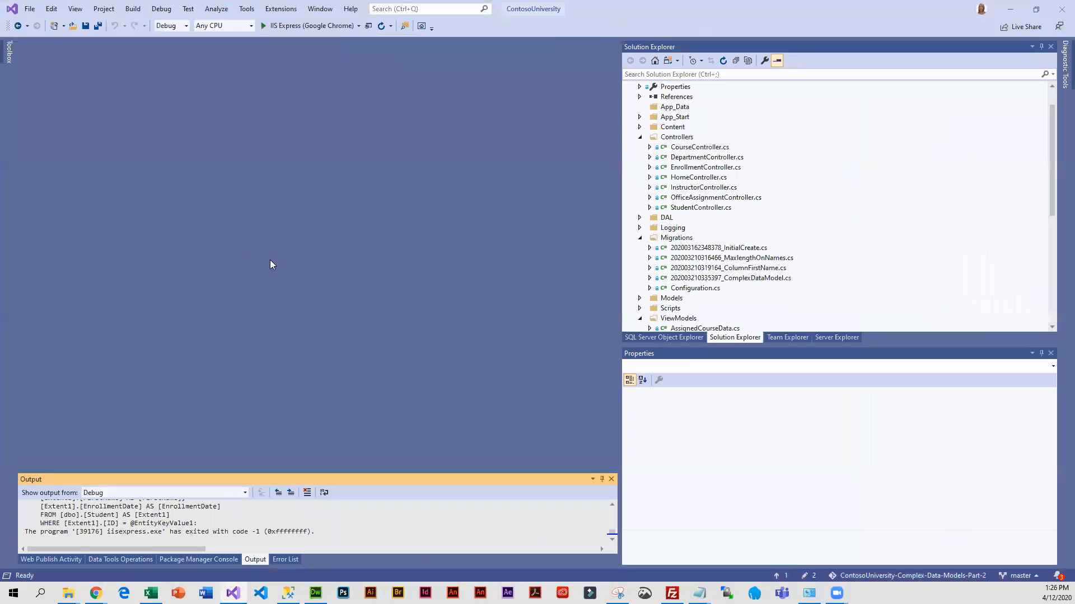
Open the project's root Web.config and examine the connection string's name, SchoolContext.
scroll(646, 324, down, 8)
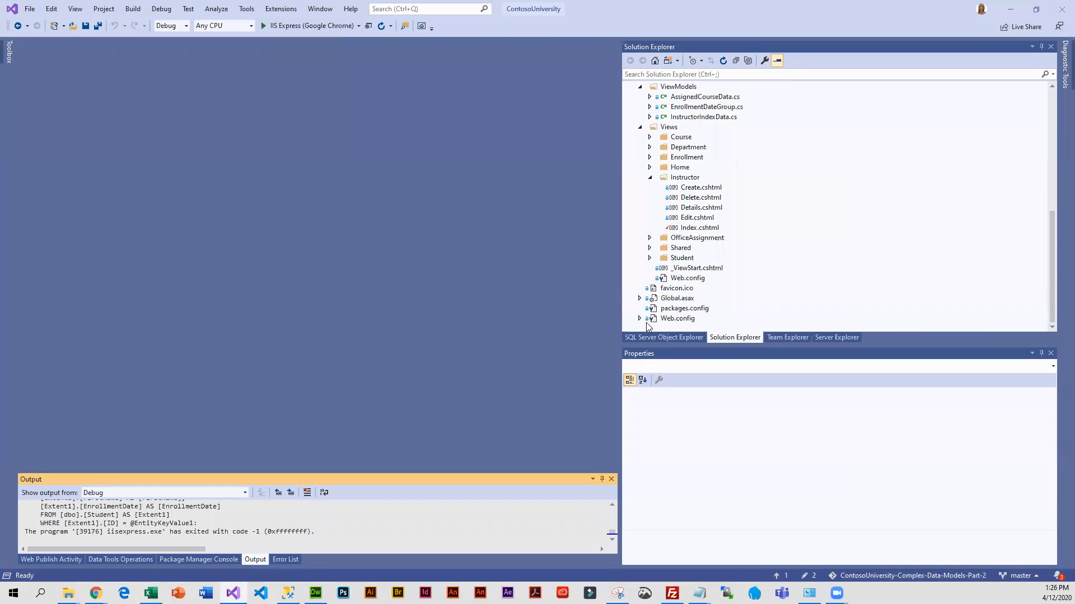
click(655, 319)
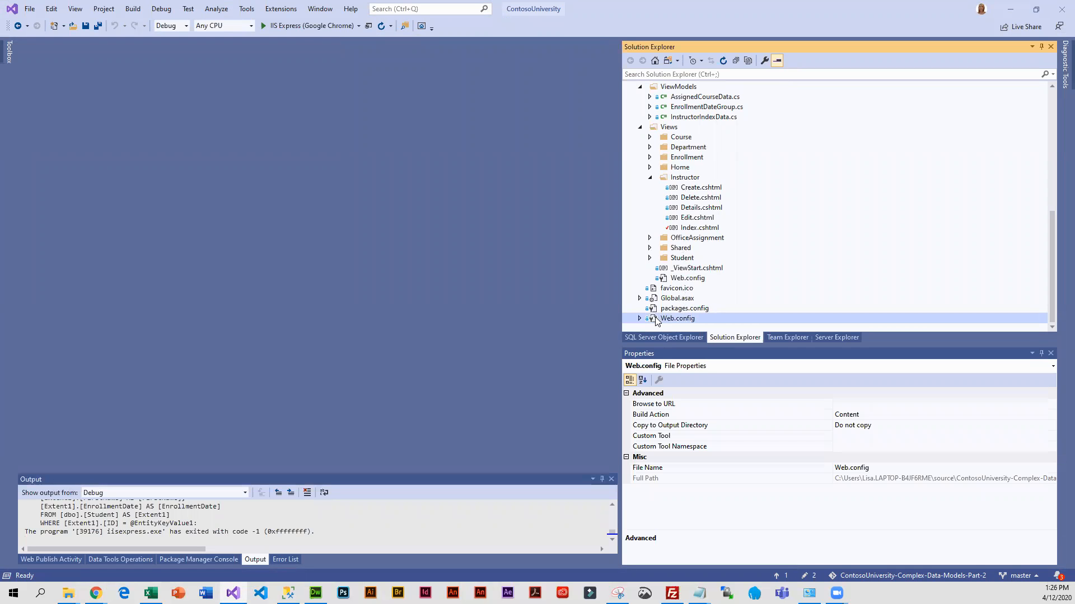
double_click(654, 319)
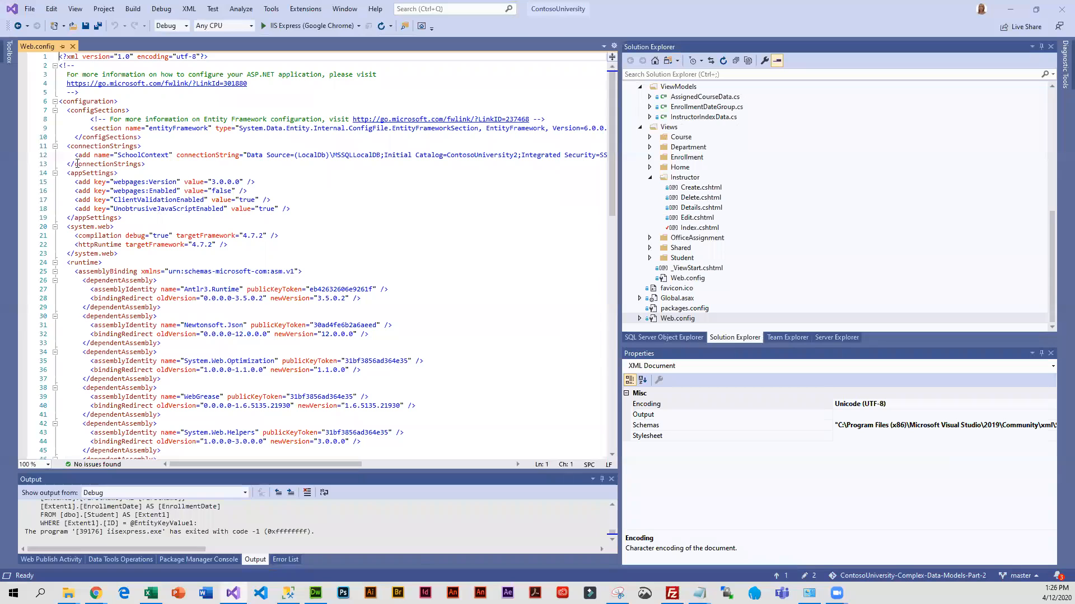
drag(117, 155, 169, 155)
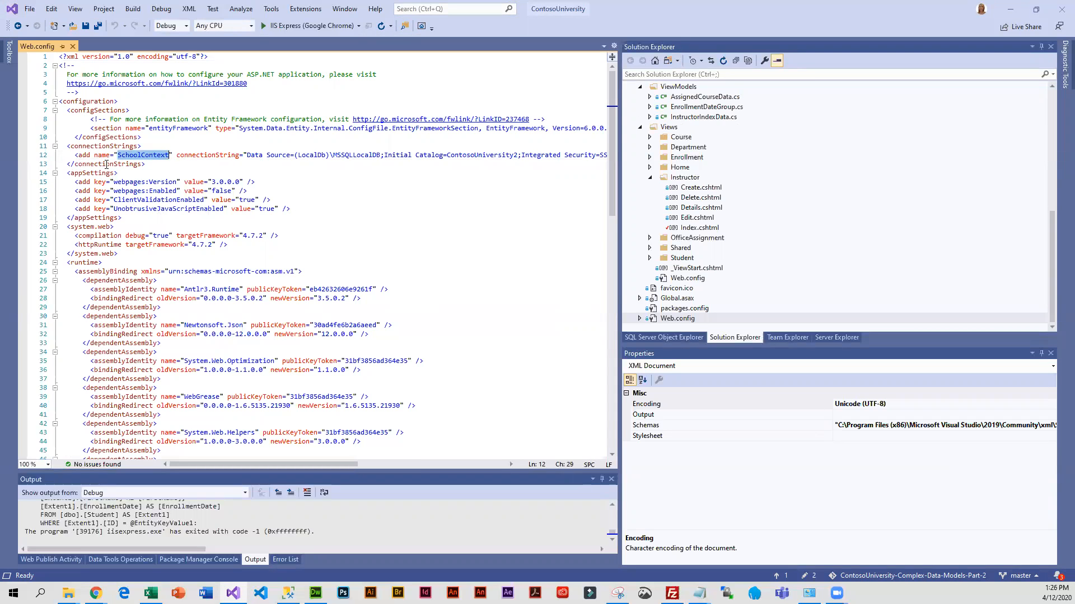
click(146, 175)
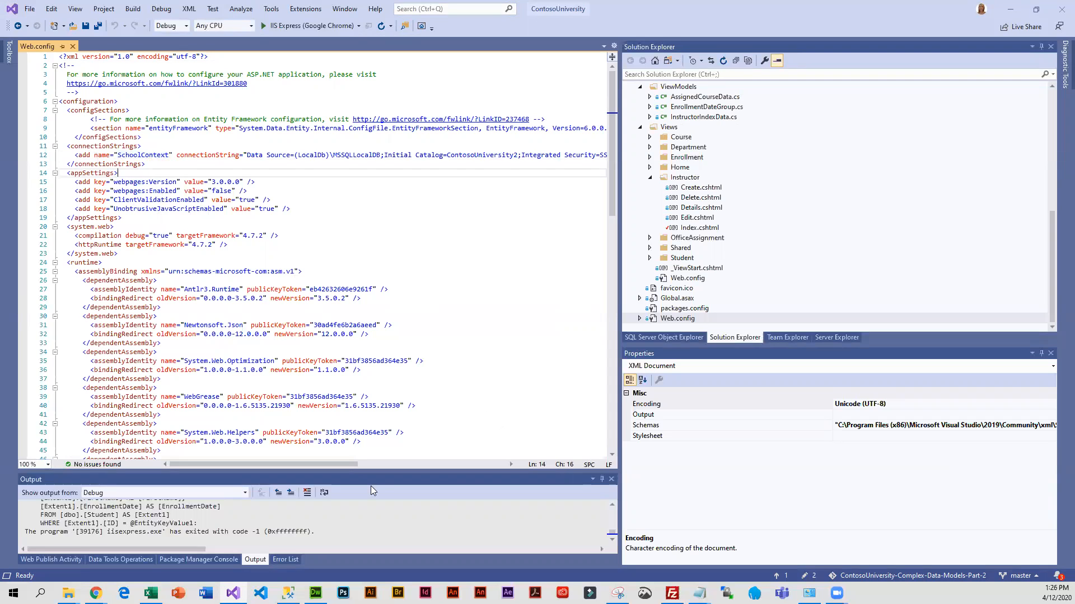
Switch to the hosting account's Add Database form in Chrome and enter Schoolcontext as the database name.
mouse_move(96, 595)
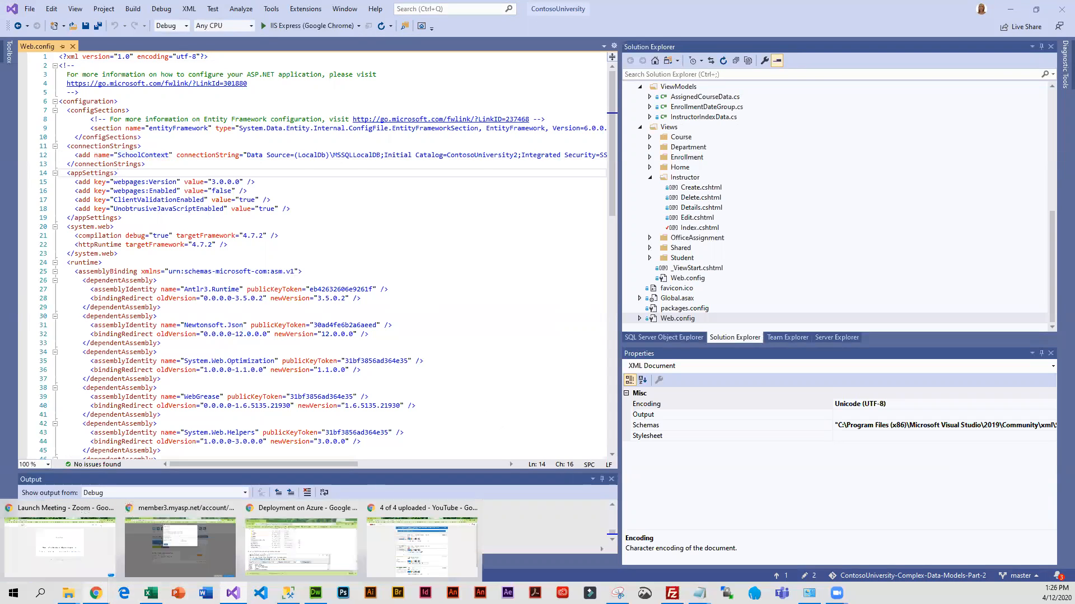
mouse_move(287, 551)
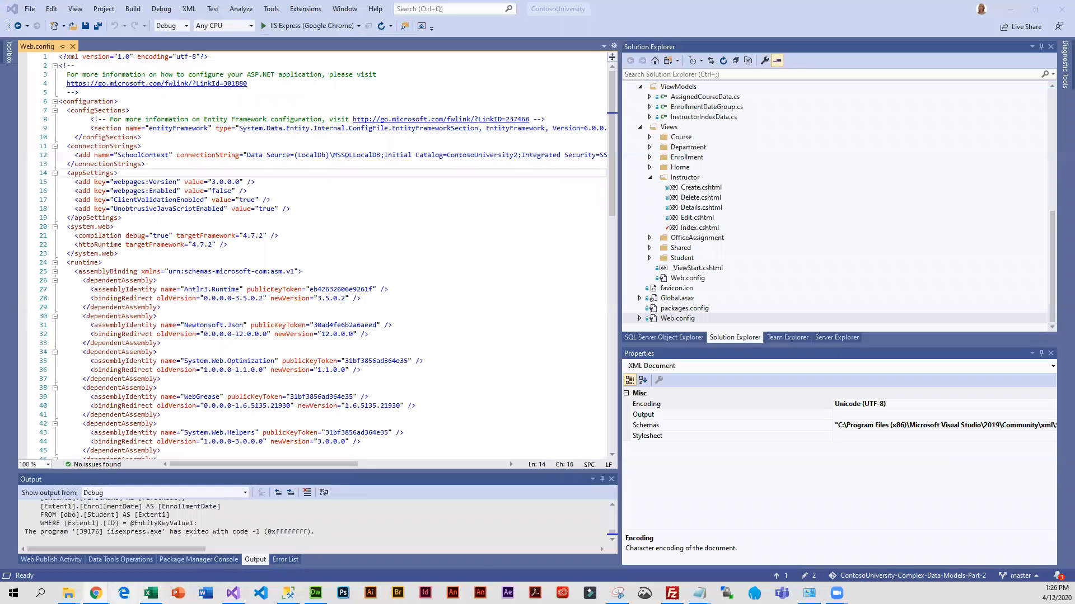
mouse_move(119, 579)
click(223, 541)
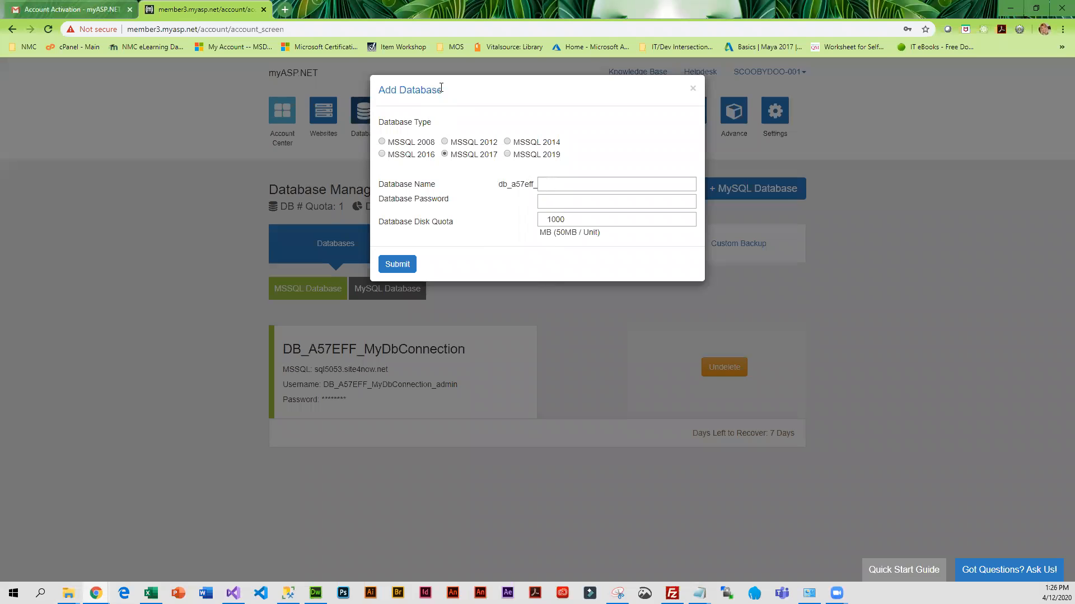
click(558, 185)
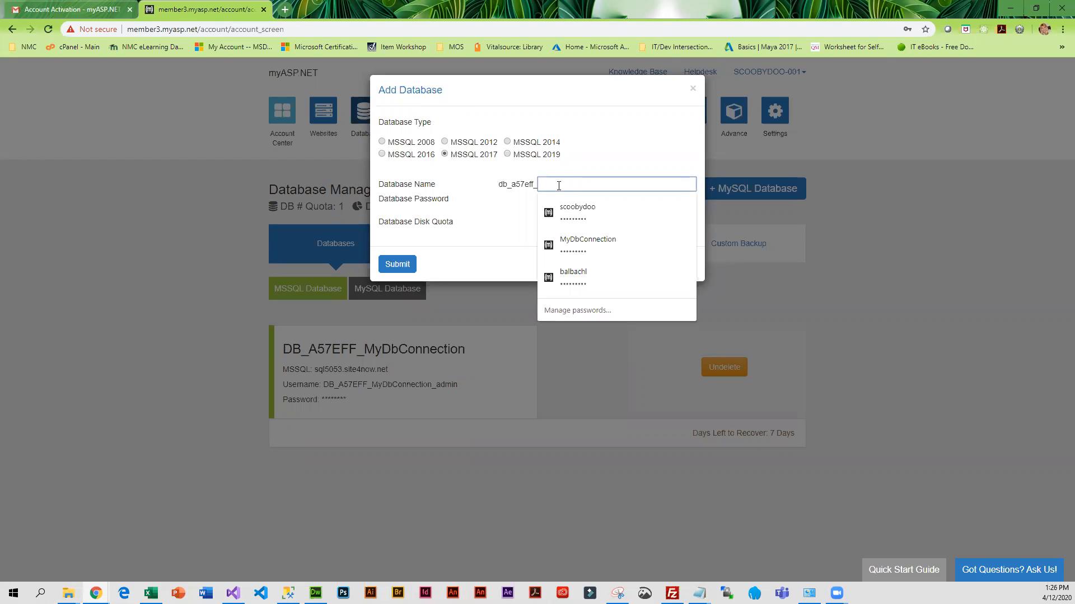
text(<appSettings>)
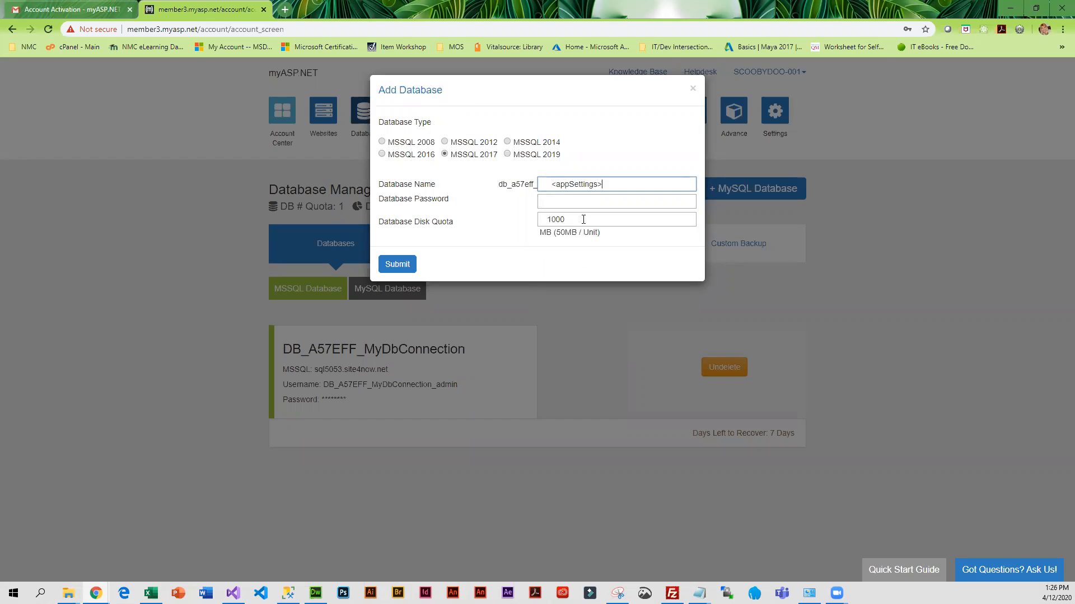
drag(622, 189, 518, 184)
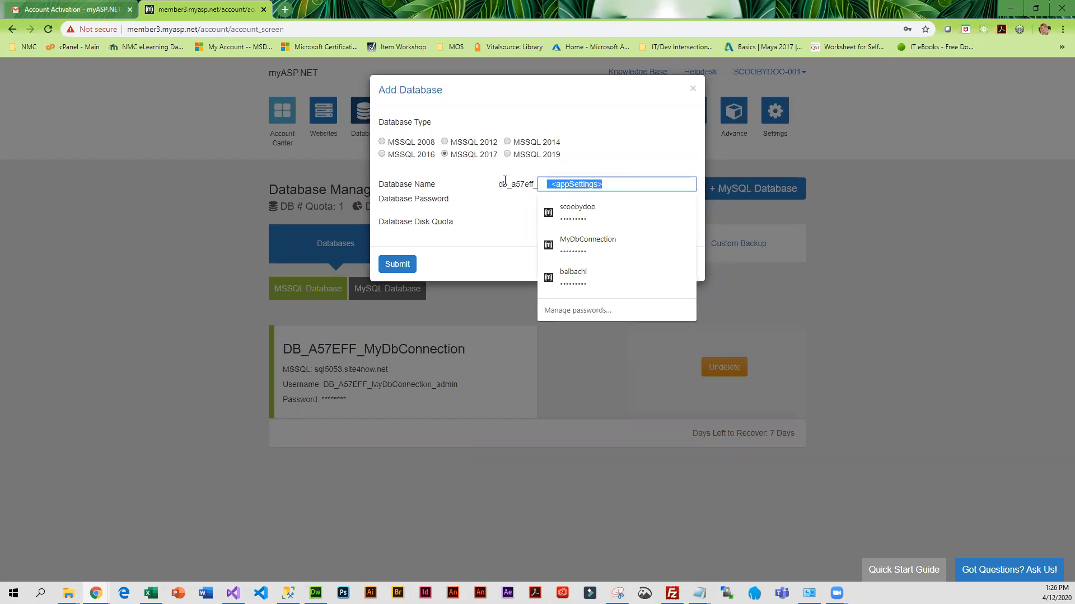
text(Schoo)
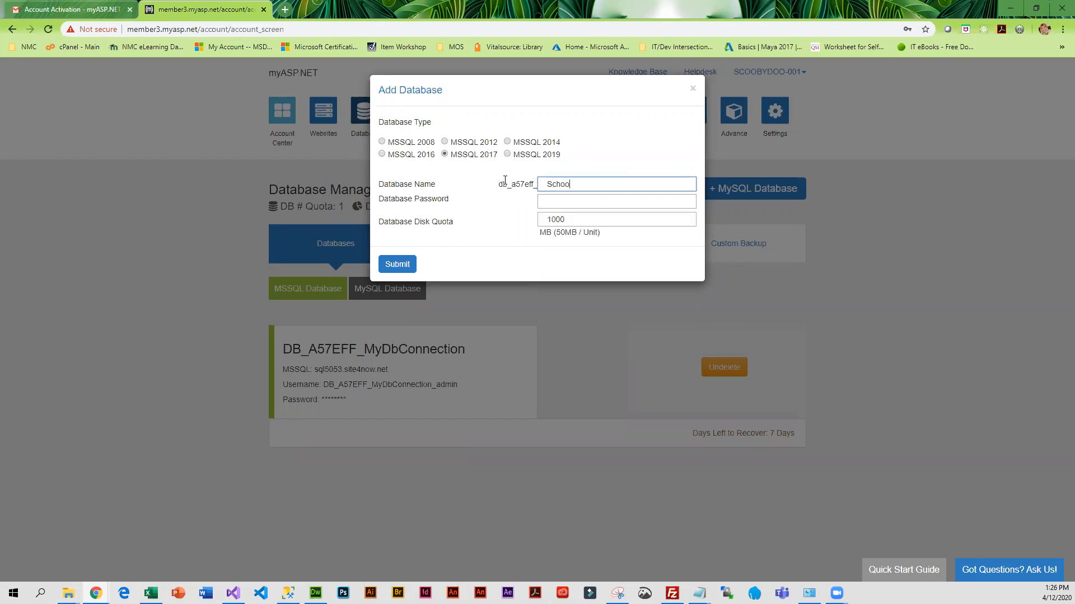
text(lcontext)
Capitalize the second word of the new database's name so it reads SchoolContext.
click(233, 593)
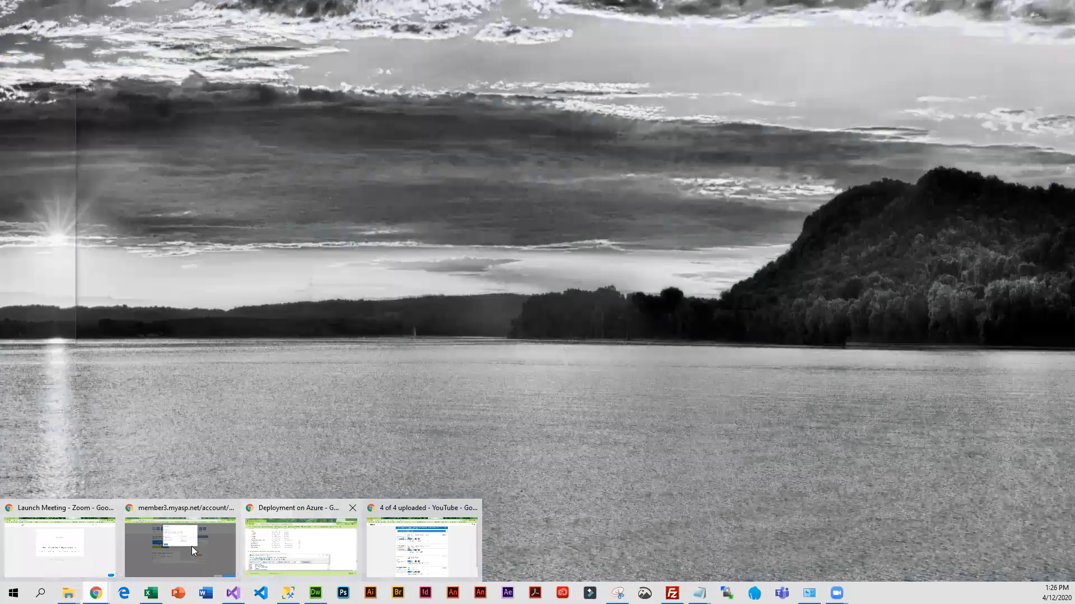
click(191, 547)
click(573, 186)
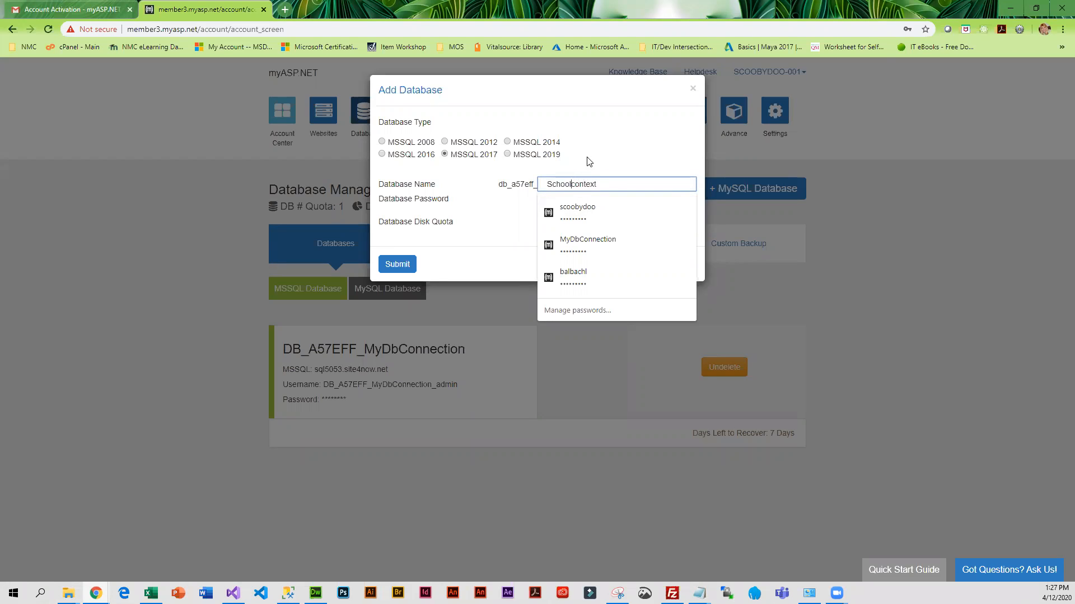
key(Delete)
text(C)
click(495, 228)
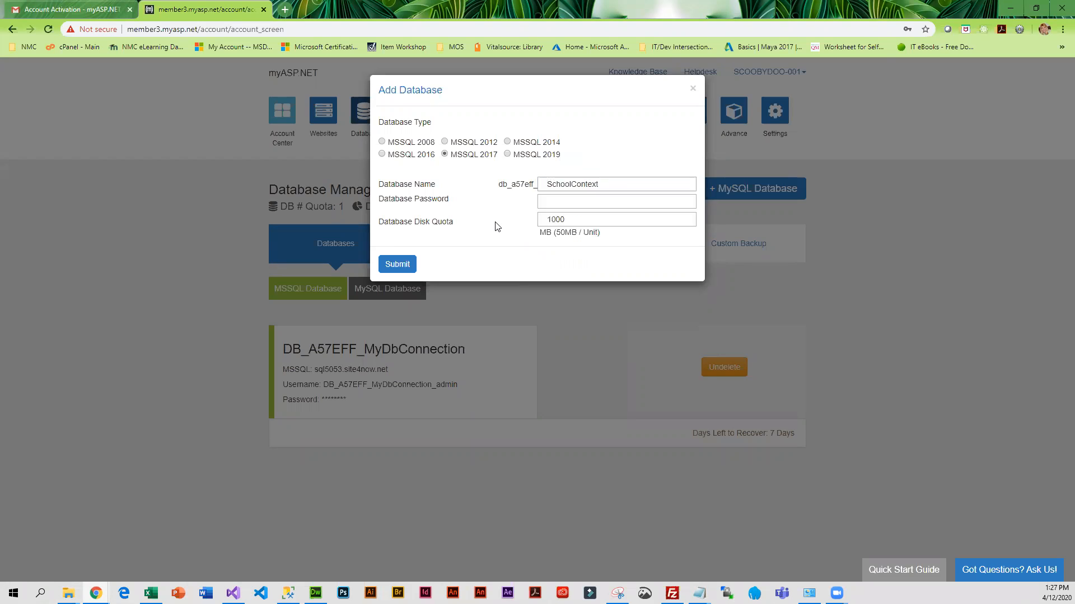
Enter the password for the new MSSQL 2017 SchoolContext database and submit the form to create it.
click(593, 202)
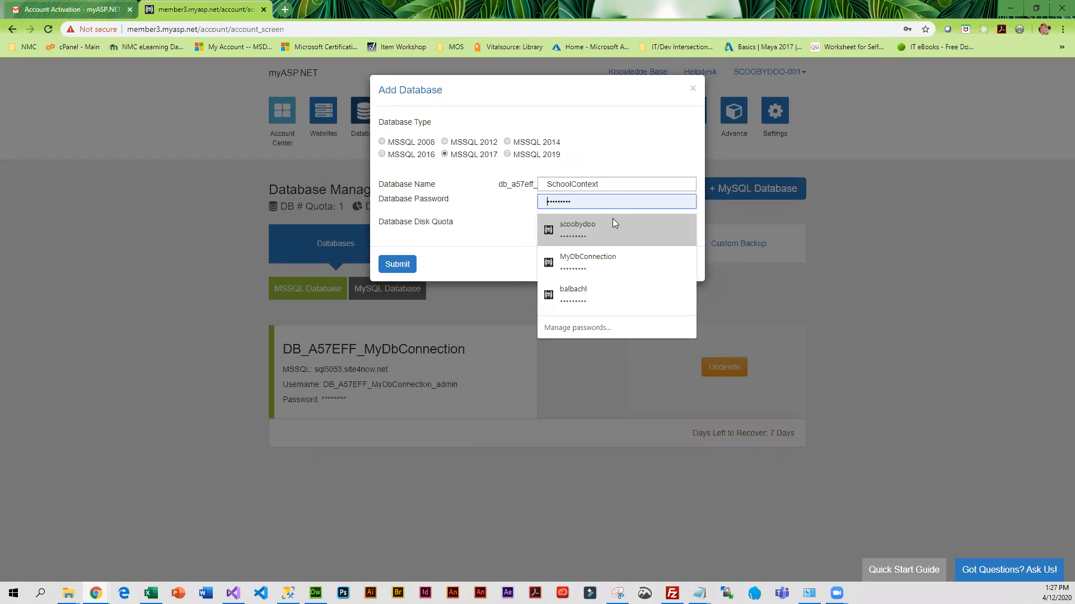
text(***)
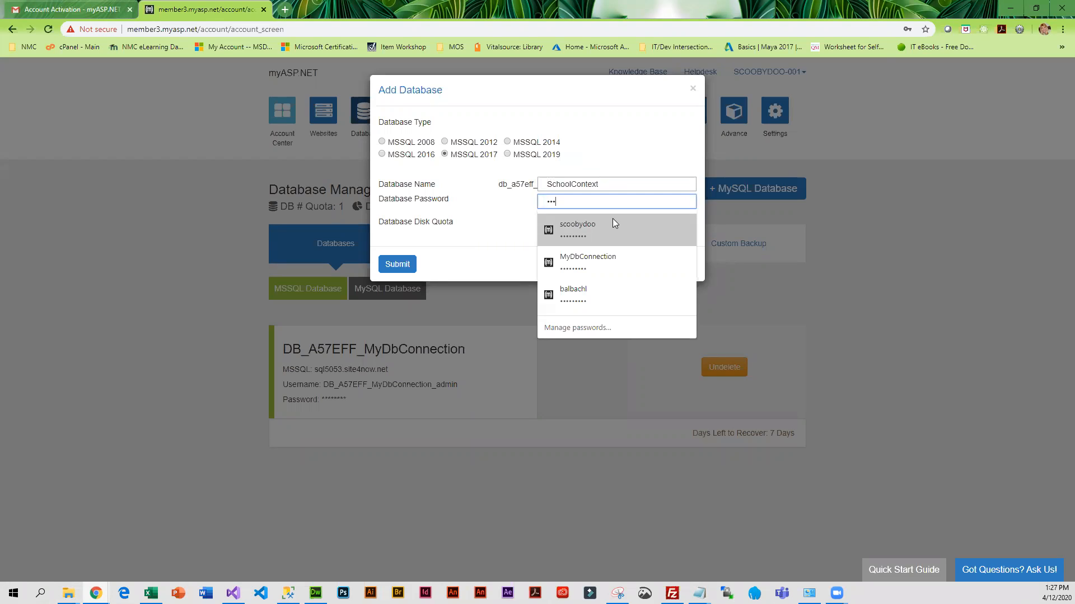
text(******)
click(466, 199)
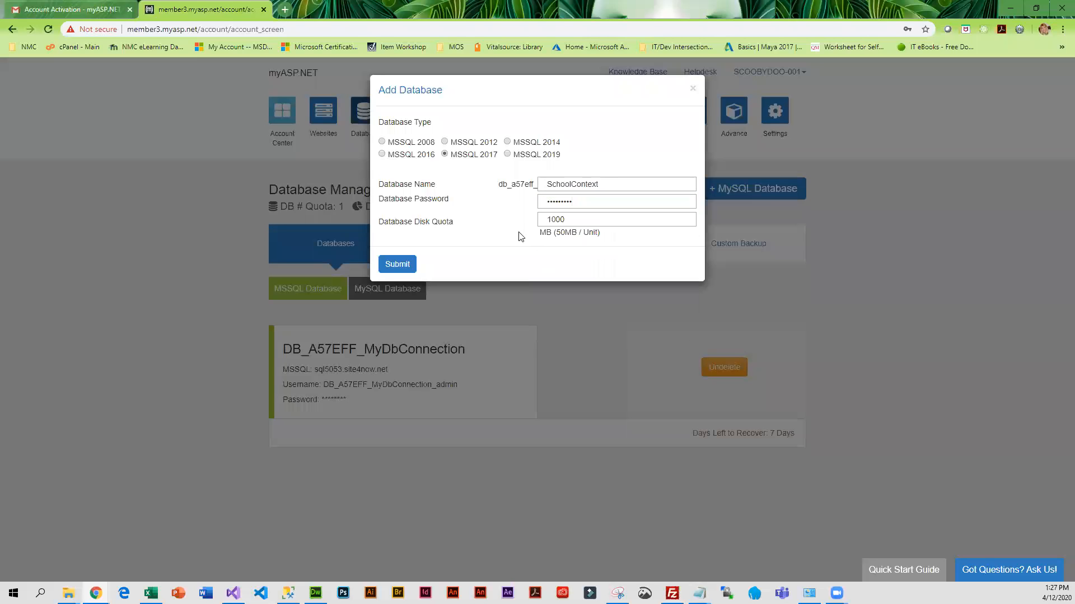
click(398, 266)
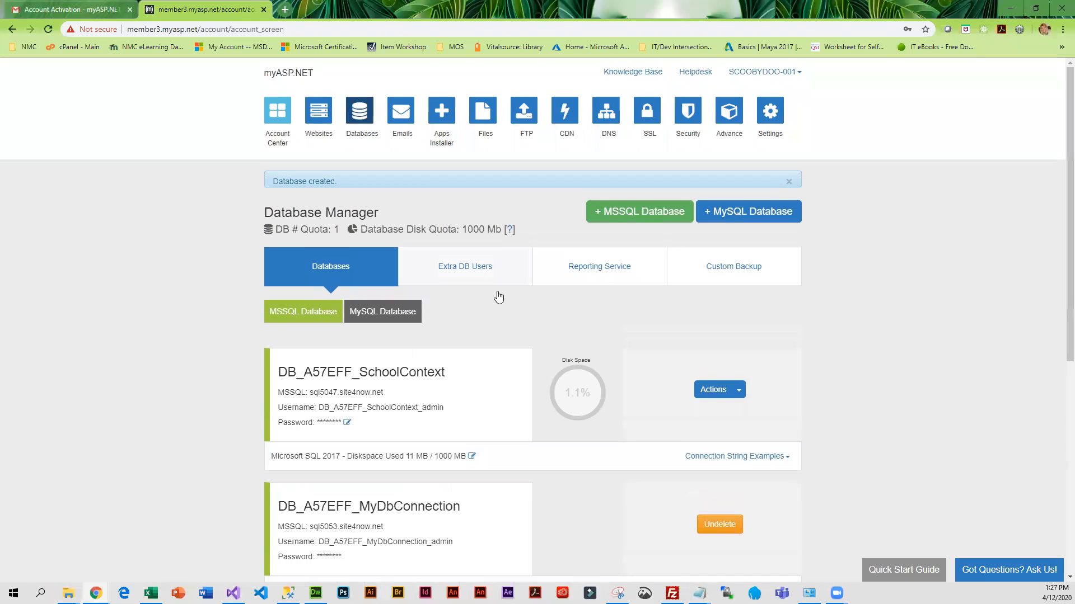
Show the connection string examples for the new SchoolContext database and copy its ASP.NET connection string without the quotation marks.
scroll(503, 346, down, 3)
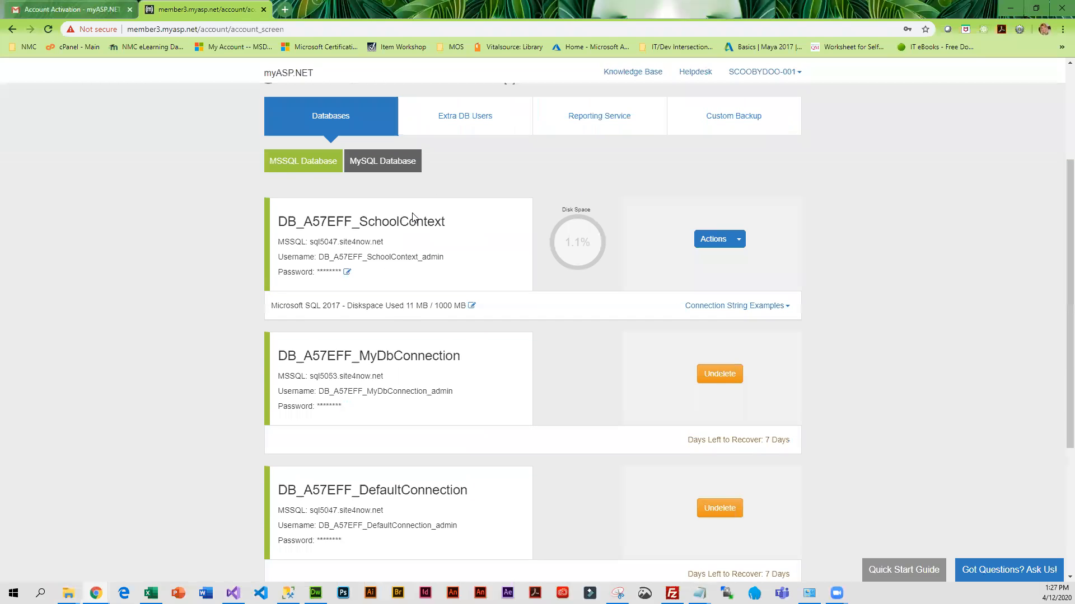
scroll(485, 396, down, 3)
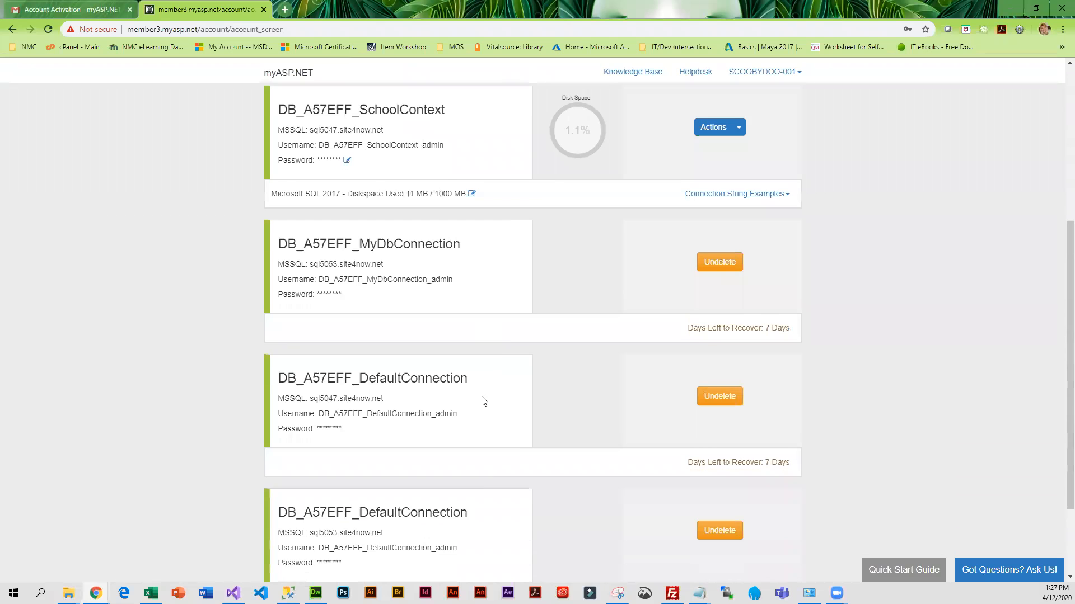
scroll(485, 402, up, 1)
scroll(485, 402, up, 1)
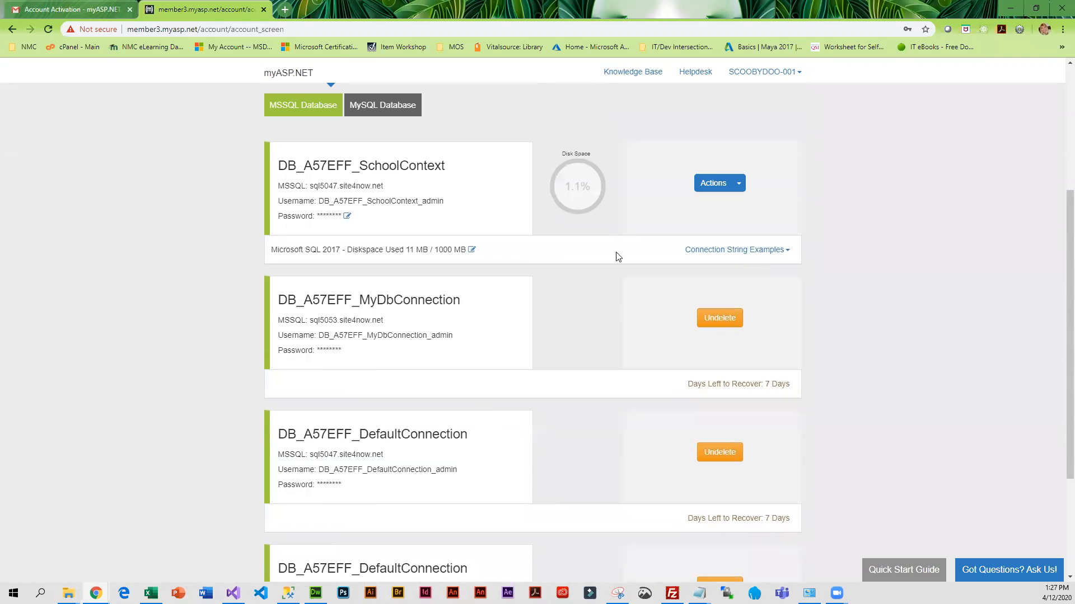
click(757, 255)
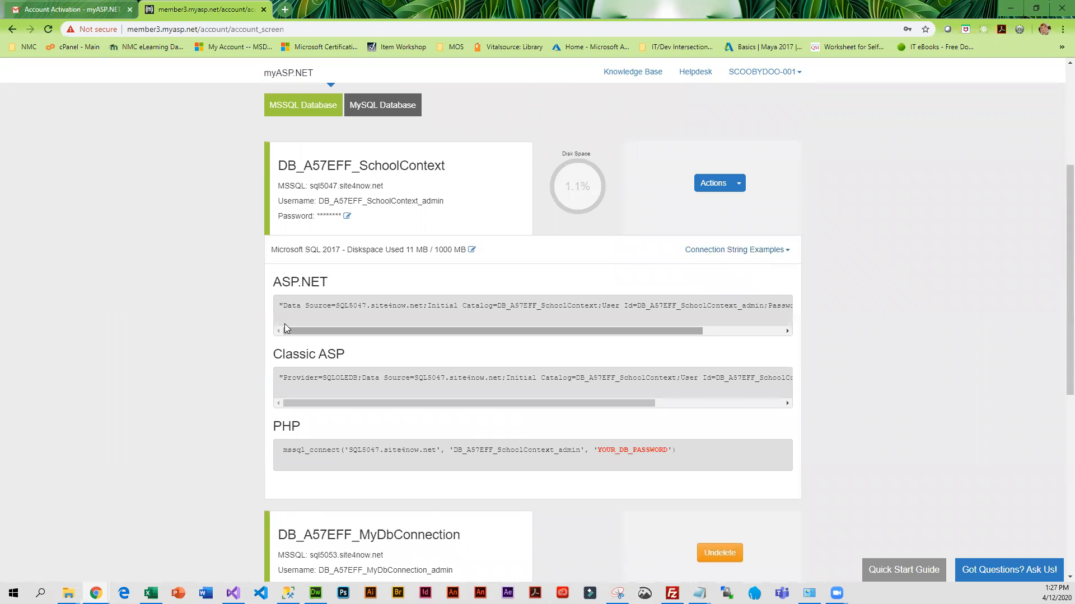
drag(282, 306, 783, 305)
key(ctrl+c)
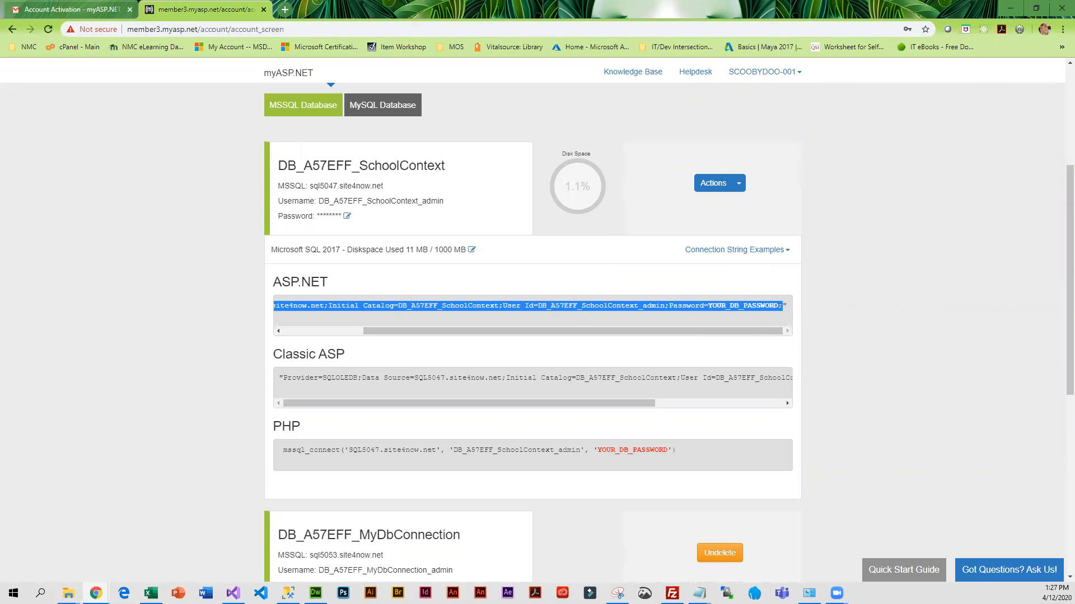
Switch to Visual Studio and replace the SchoolContext connection string value in Web.config with the copied one, substituting the database password for its placeholder.
click(233, 593)
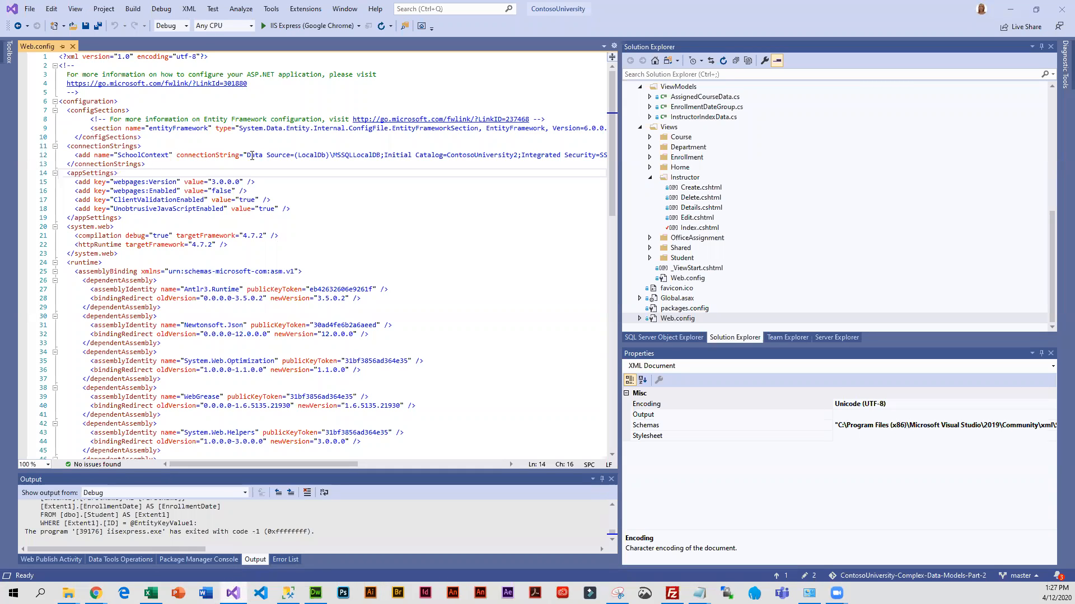
drag(247, 154, 538, 155)
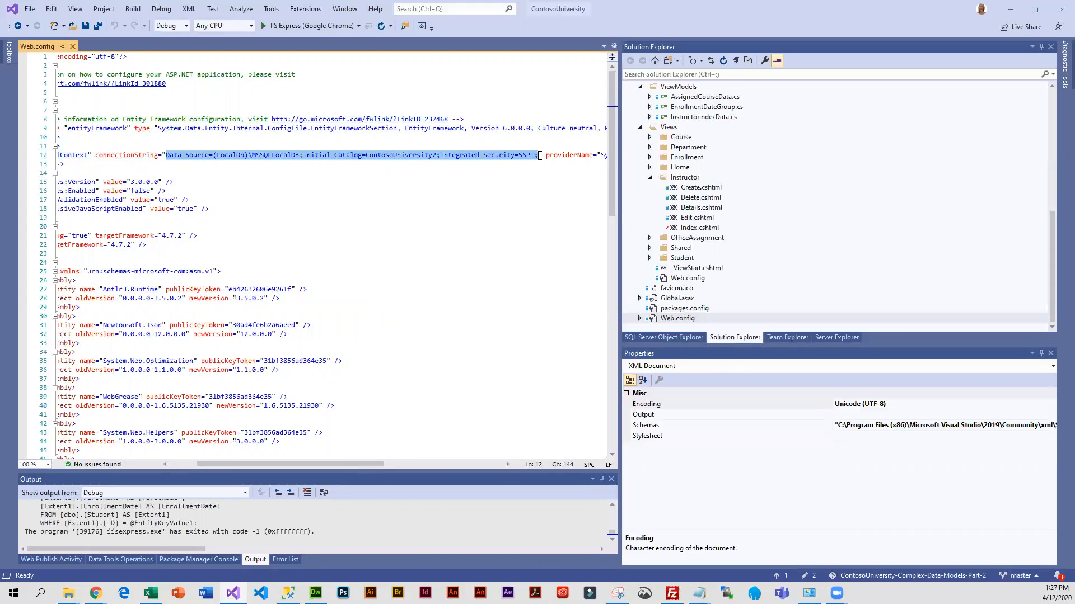
key(ctrl+v)
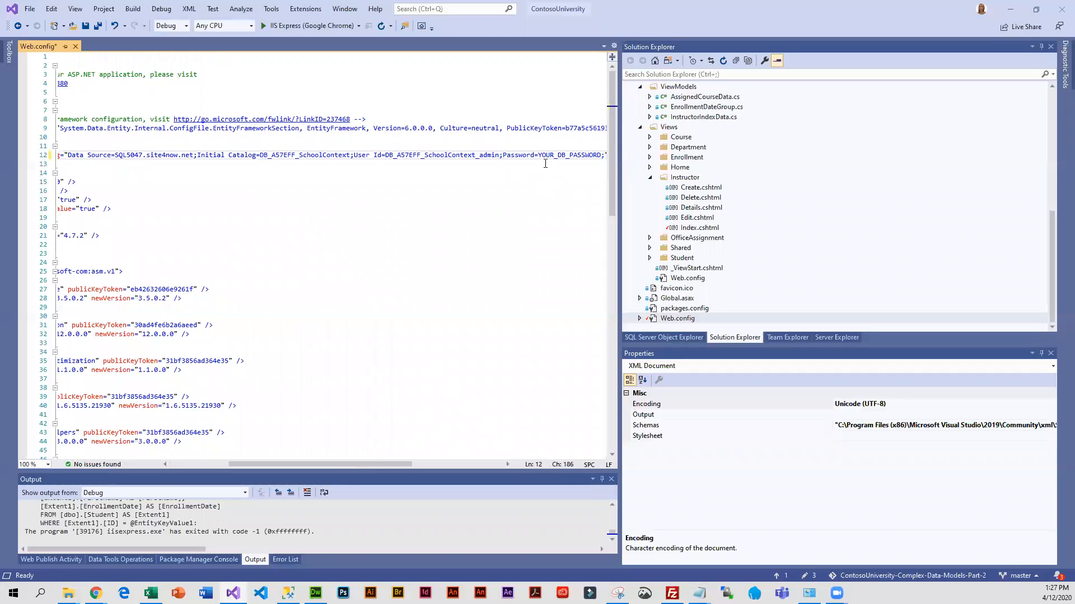
drag(539, 155, 603, 156)
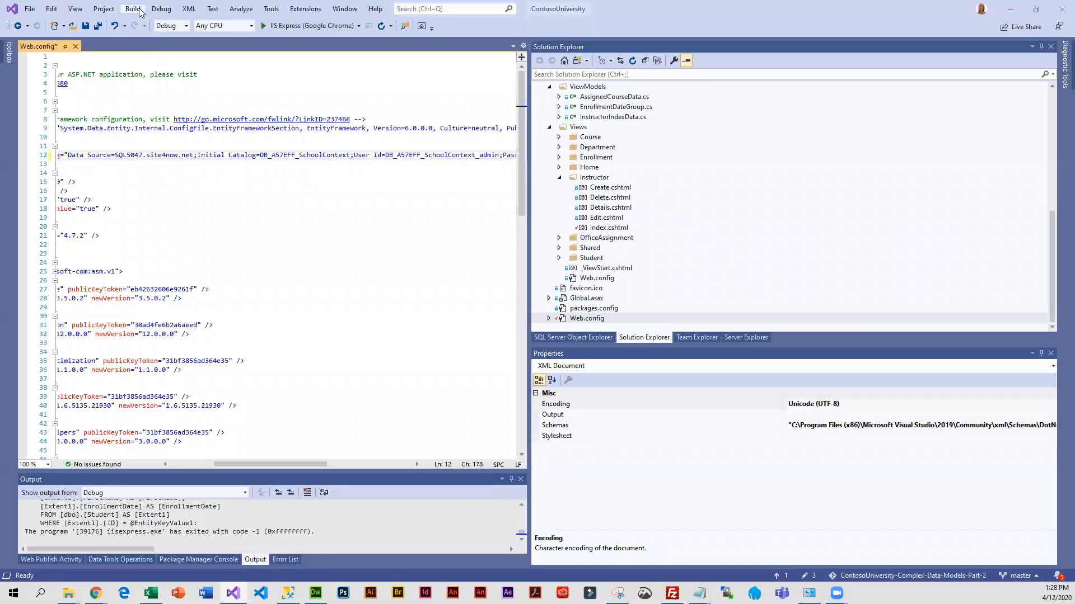
Build the solution and open the publish target picker for the ContosoUniversity project.
click(133, 9)
click(162, 21)
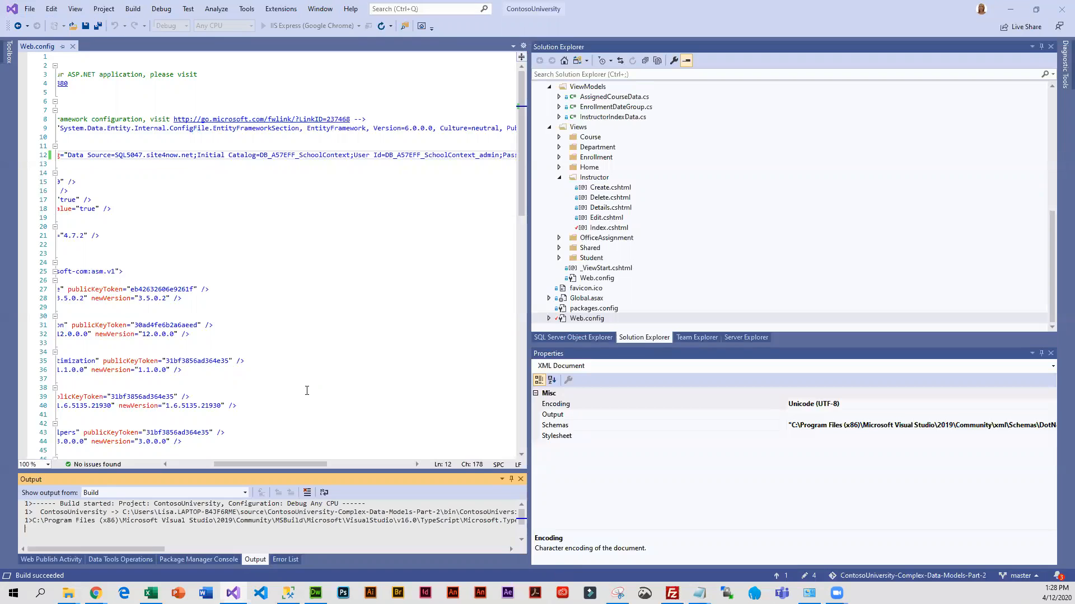
scroll(627, 130, up, 10)
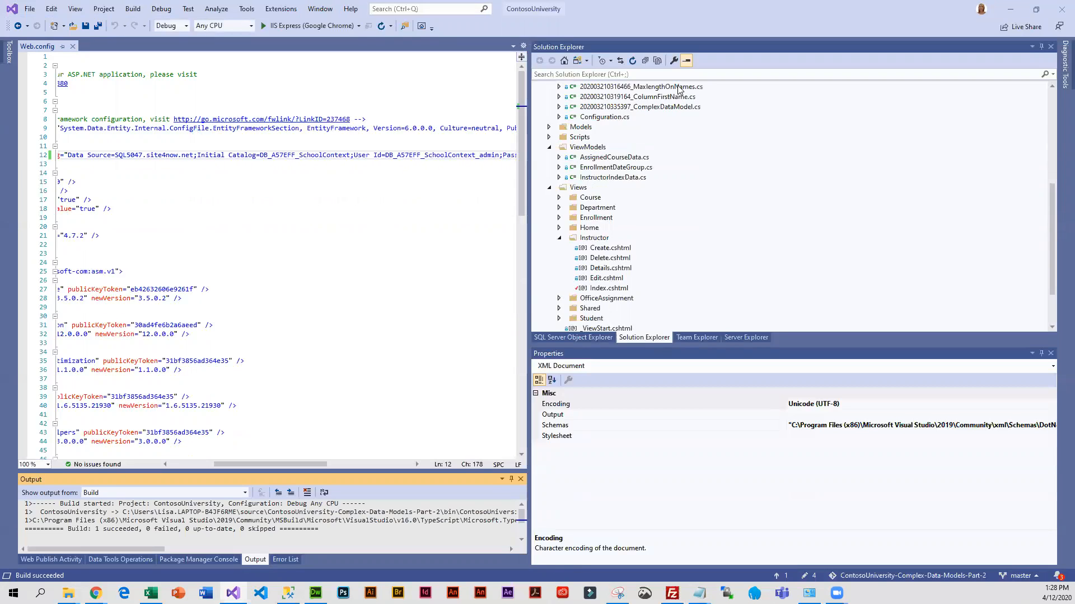
right_click(588, 100)
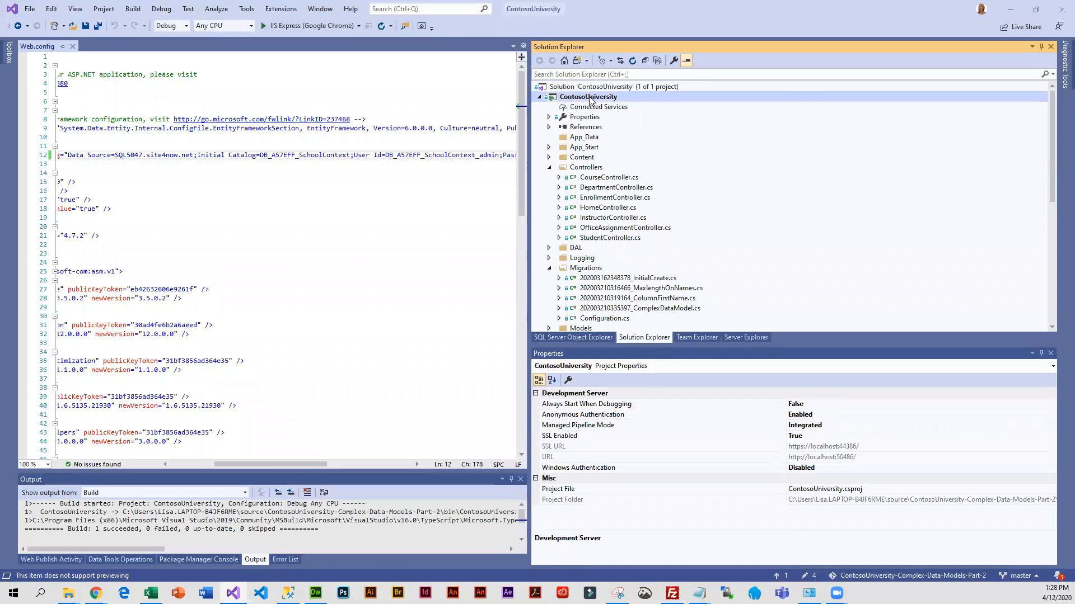
click(467, 166)
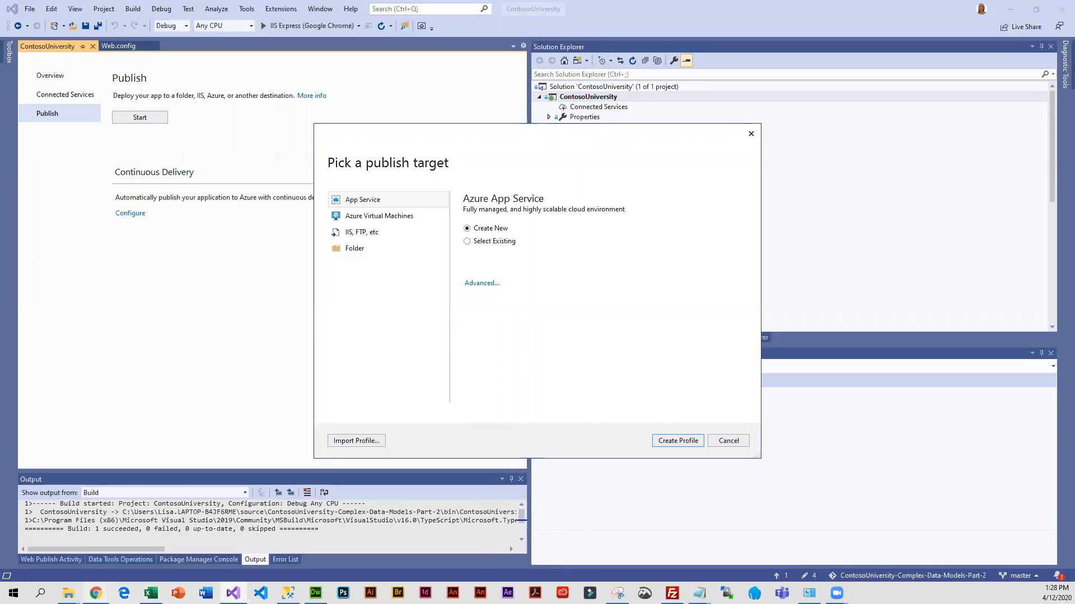
Switch to the hosting account in Chrome and examine its list of websites.
mouse_move(96, 593)
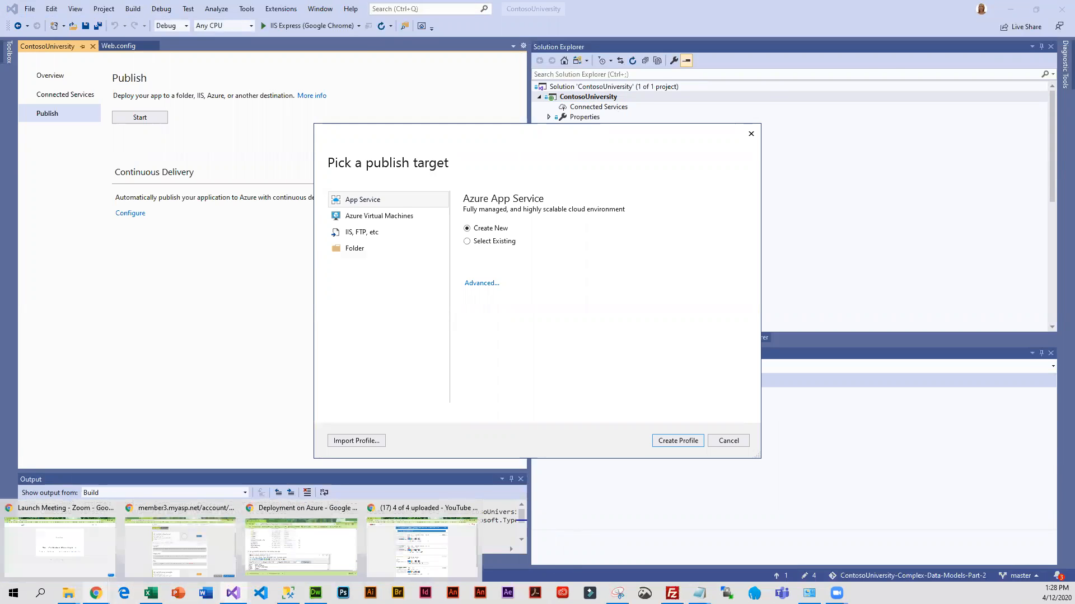
click(179, 546)
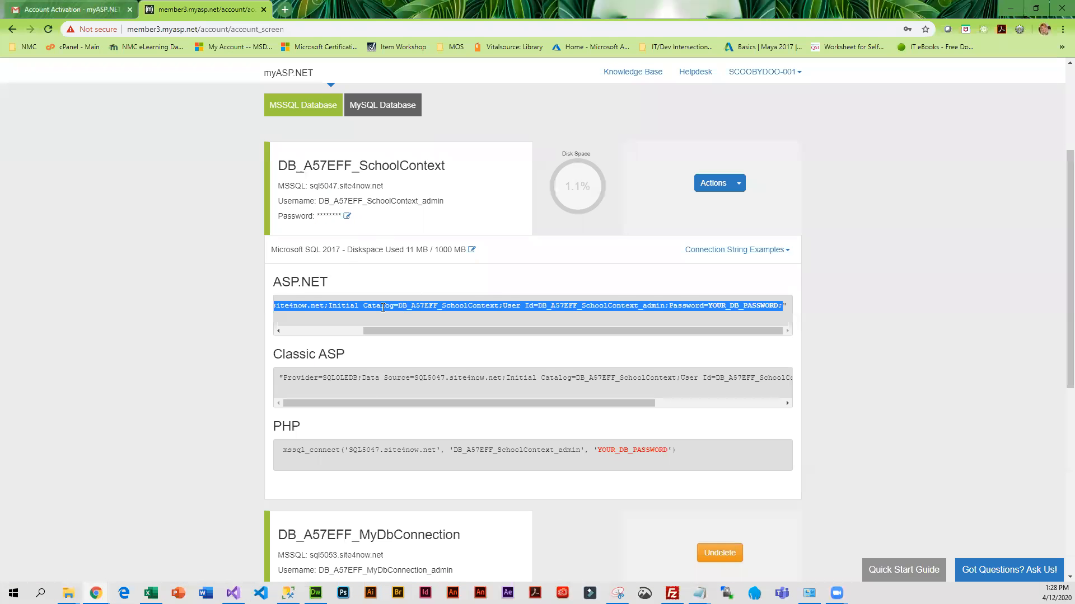
scroll(383, 308, up, 3)
click(318, 111)
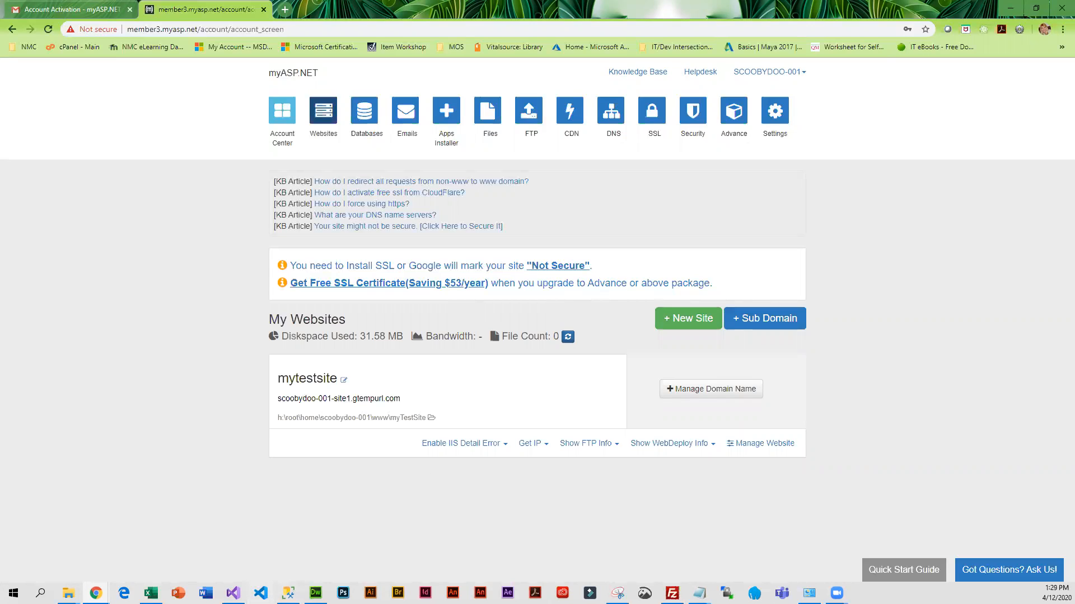
Switch back to Visual Studio, choose Folder as the publish target with bin\Release\Publish, and open its advanced settings.
mouse_move(233, 593)
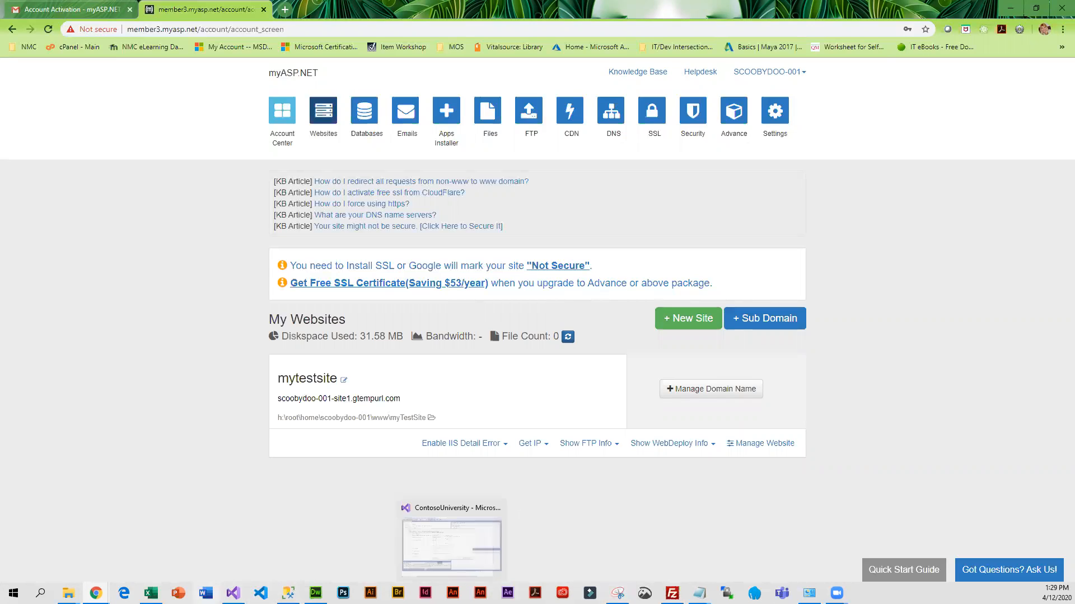
click(233, 577)
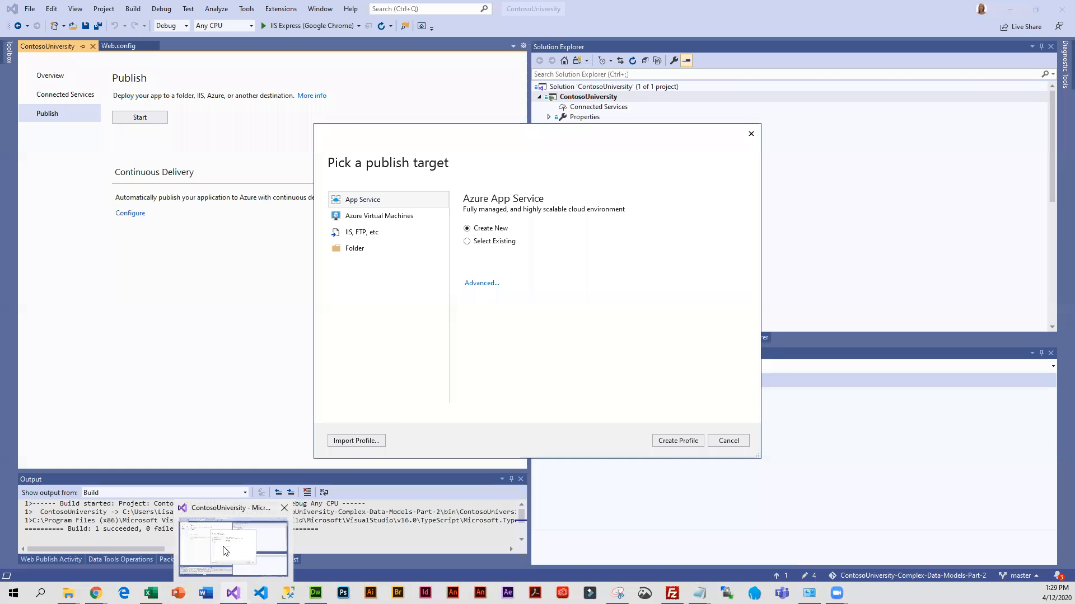
click(347, 256)
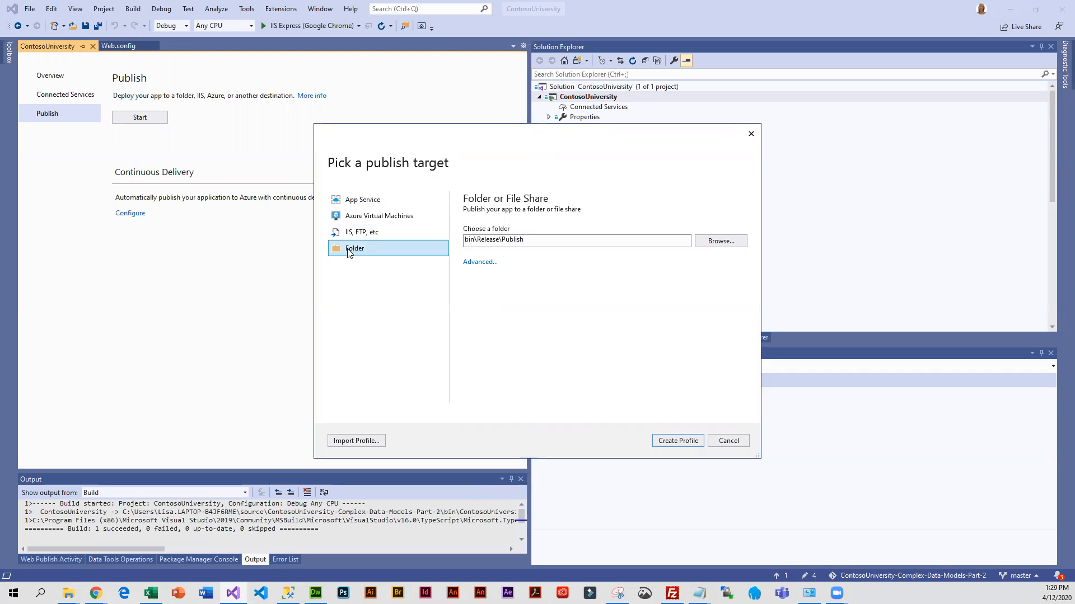
click(475, 262)
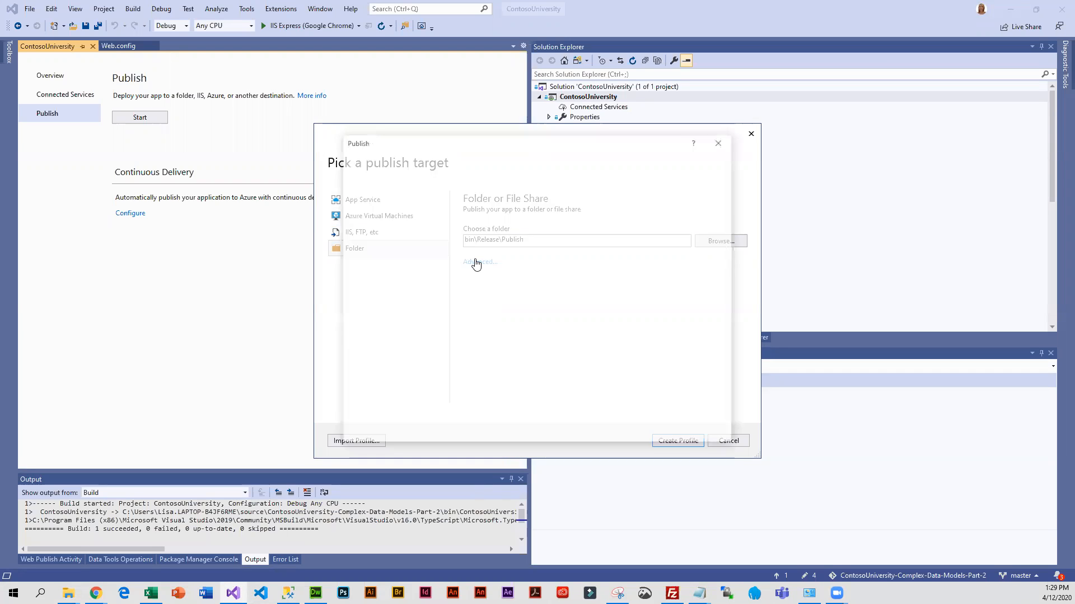
Paste the copied connection string for the SchoolContext database, replace its placeholder with the database password, and save the publish settings.
click(475, 314)
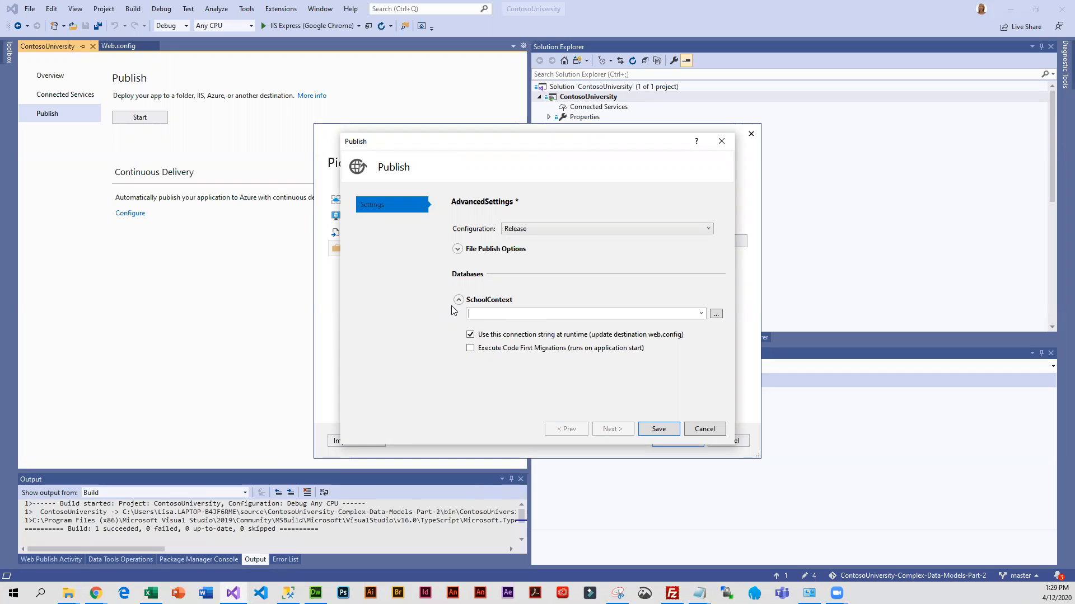
key(ctrl+v)
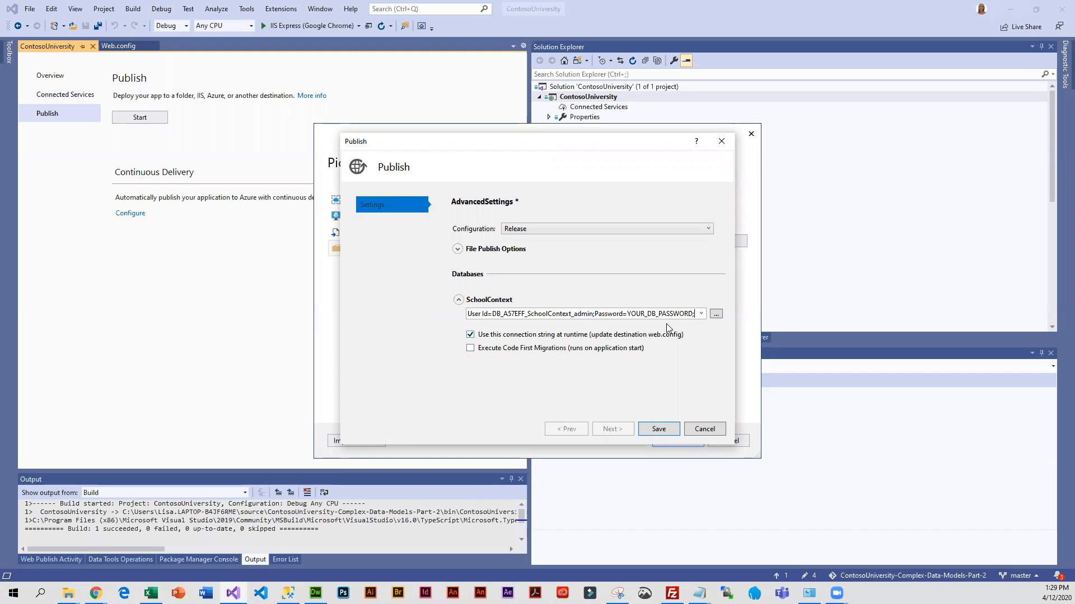
drag(627, 314, 697, 316)
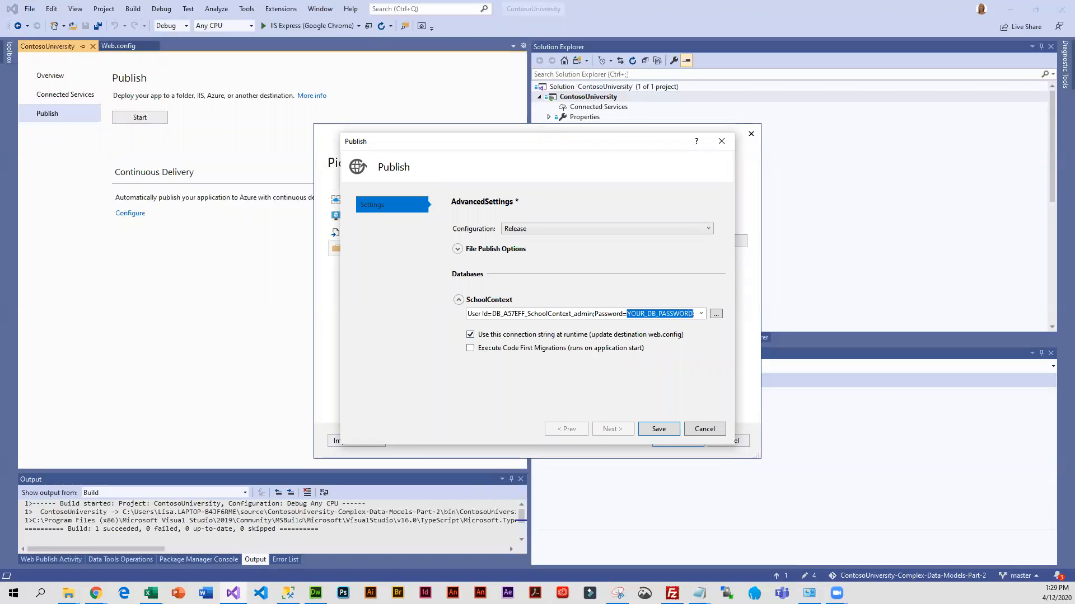
key(Home)
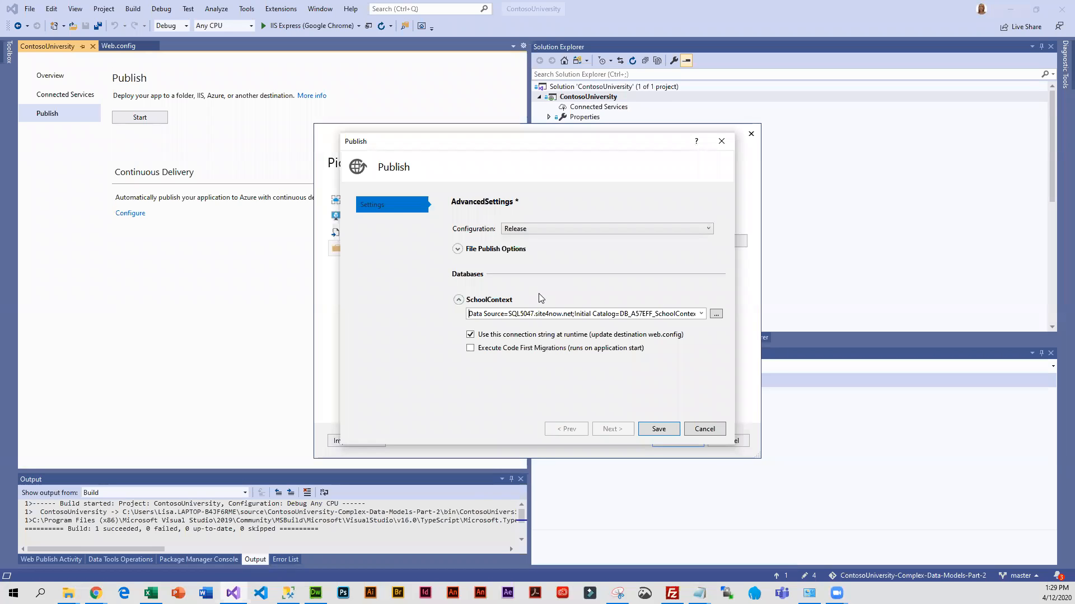
click(670, 430)
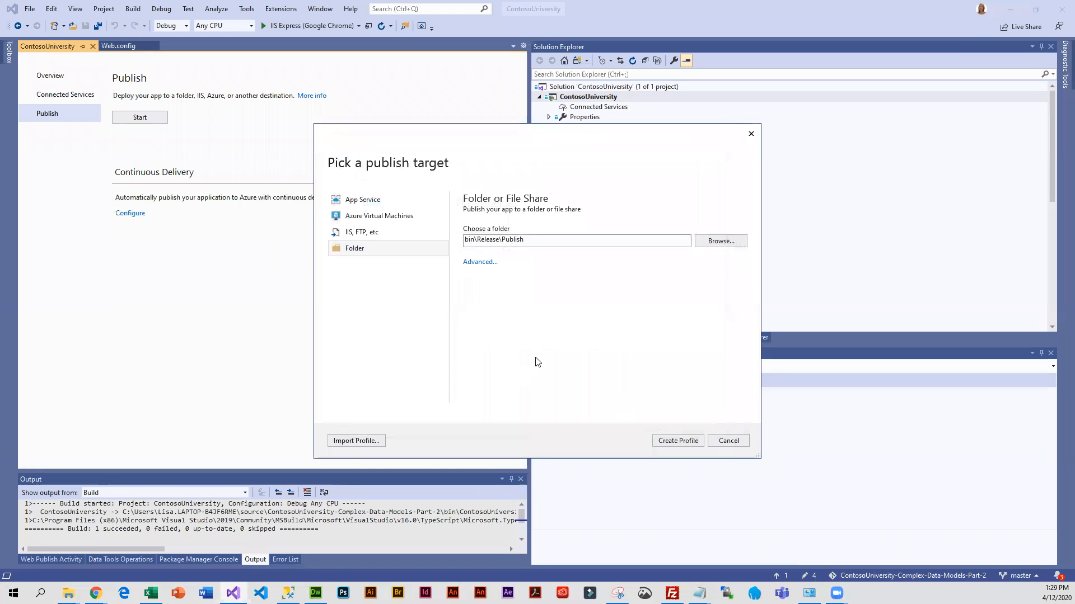
Create the folder publish profile and publish the ContosoUniversity project to bin\Release\Publish.
click(674, 442)
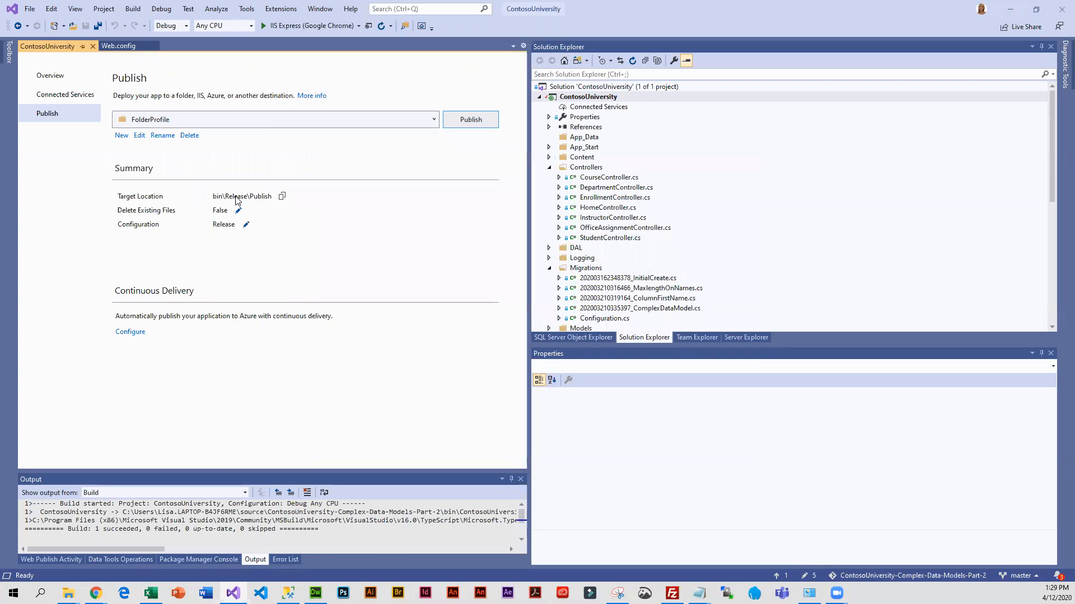
click(475, 119)
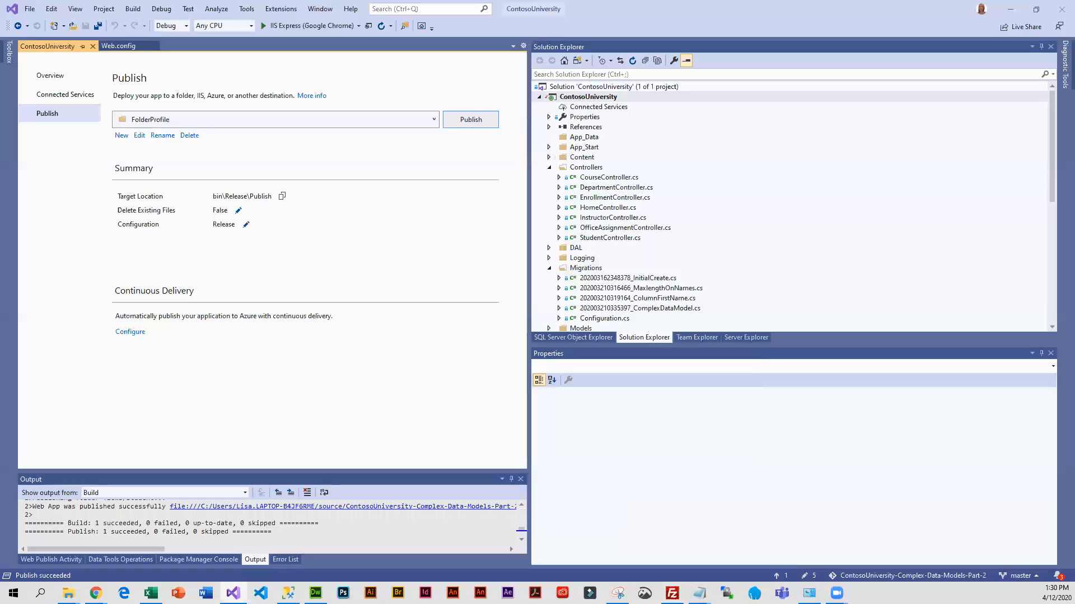
Switch to FileZilla and reconnect to the saved ftp.site4now.net account, aborting the previous connection and connecting in the current tab.
mouse_move(672, 593)
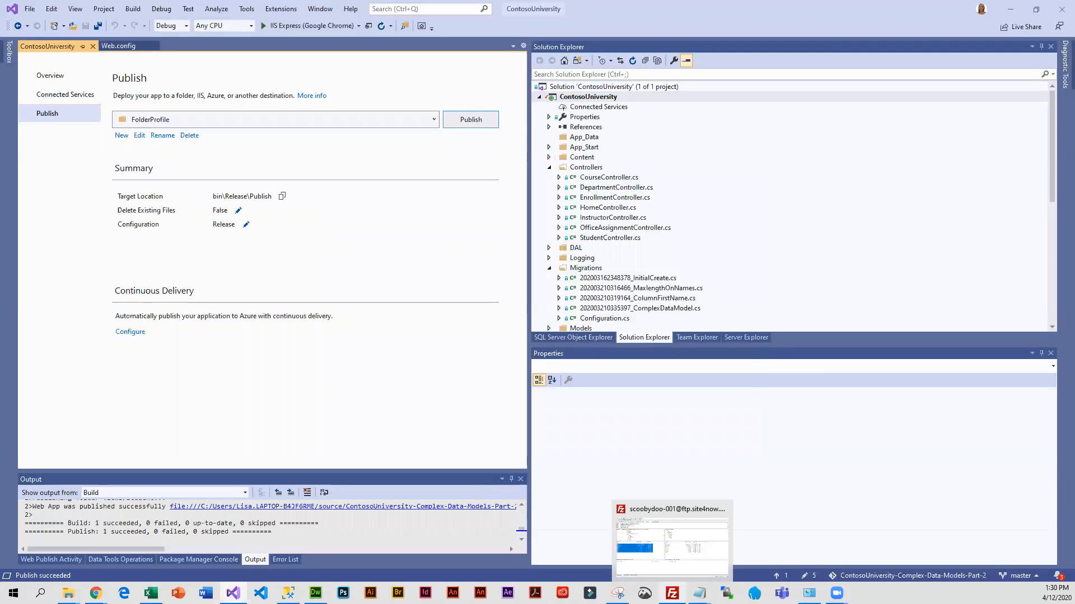
click(672, 543)
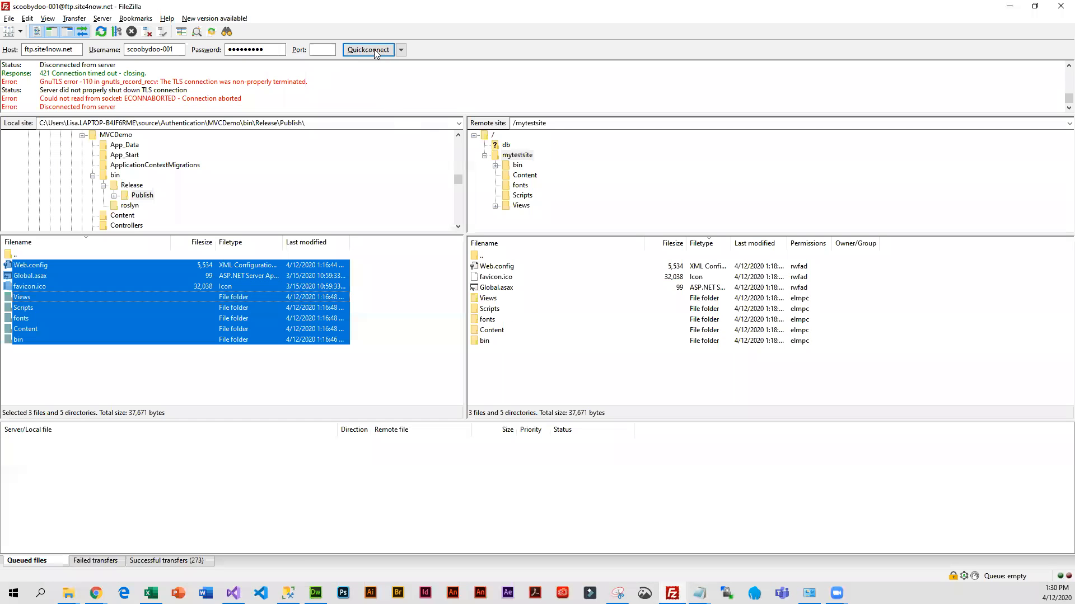
click(400, 50)
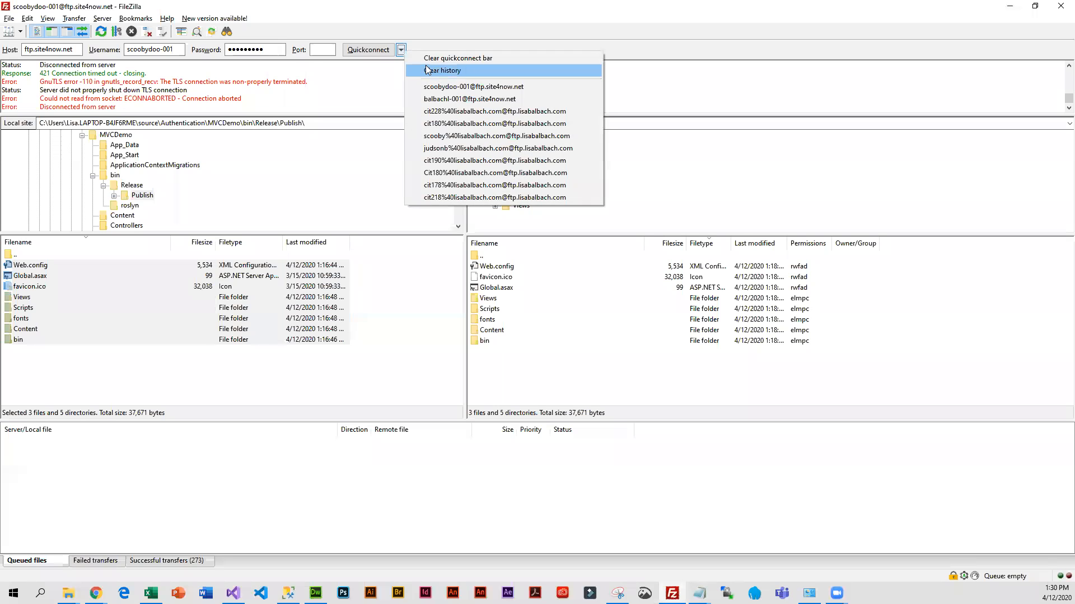
click(470, 88)
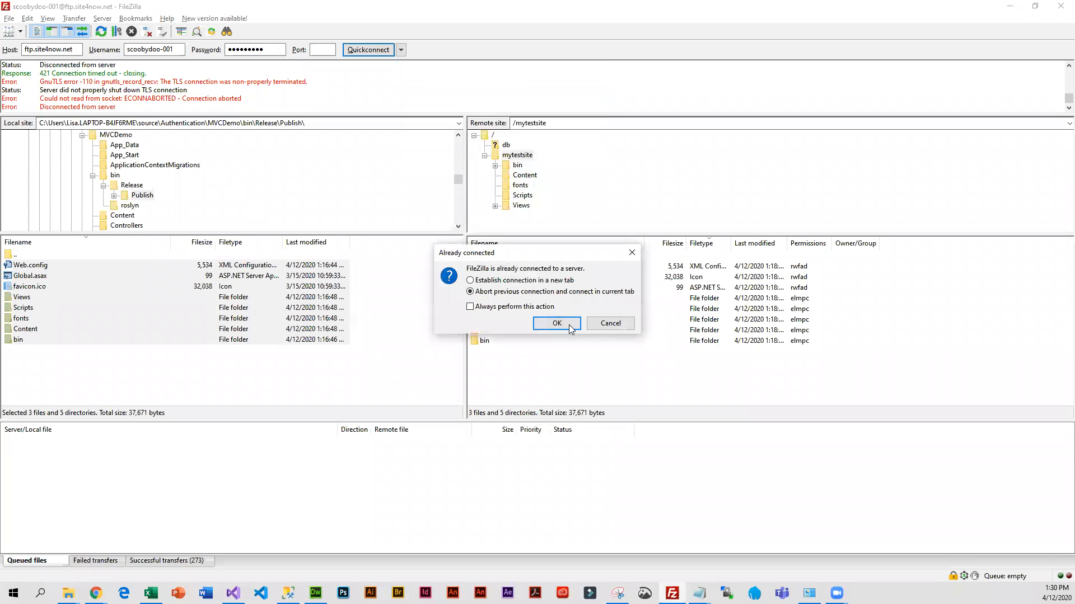
click(568, 324)
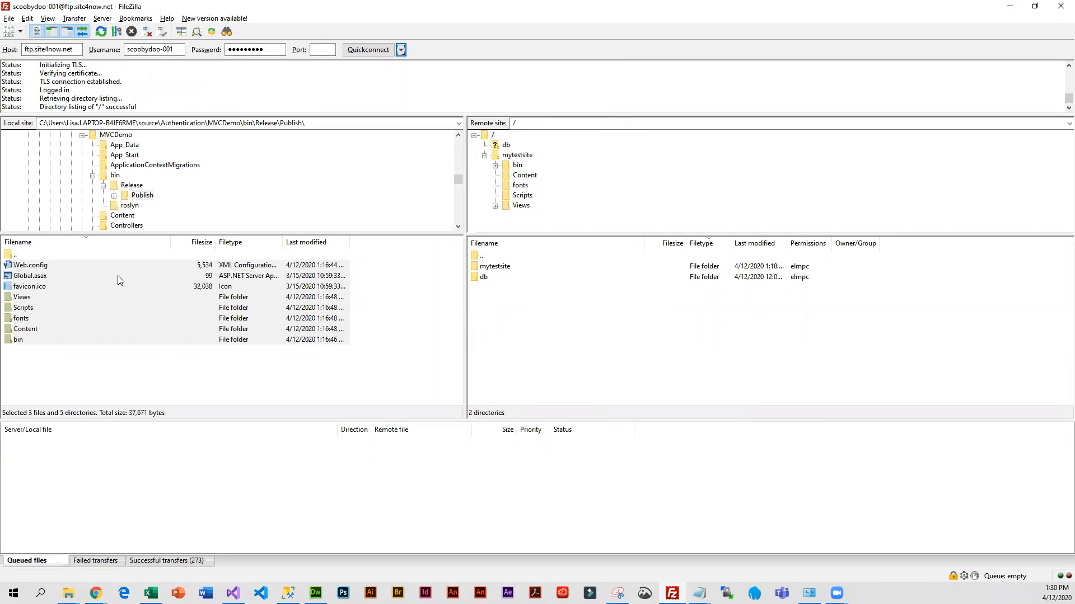
Delete all existing files and folders inside the remote mytestsite directory.
double_click(505, 272)
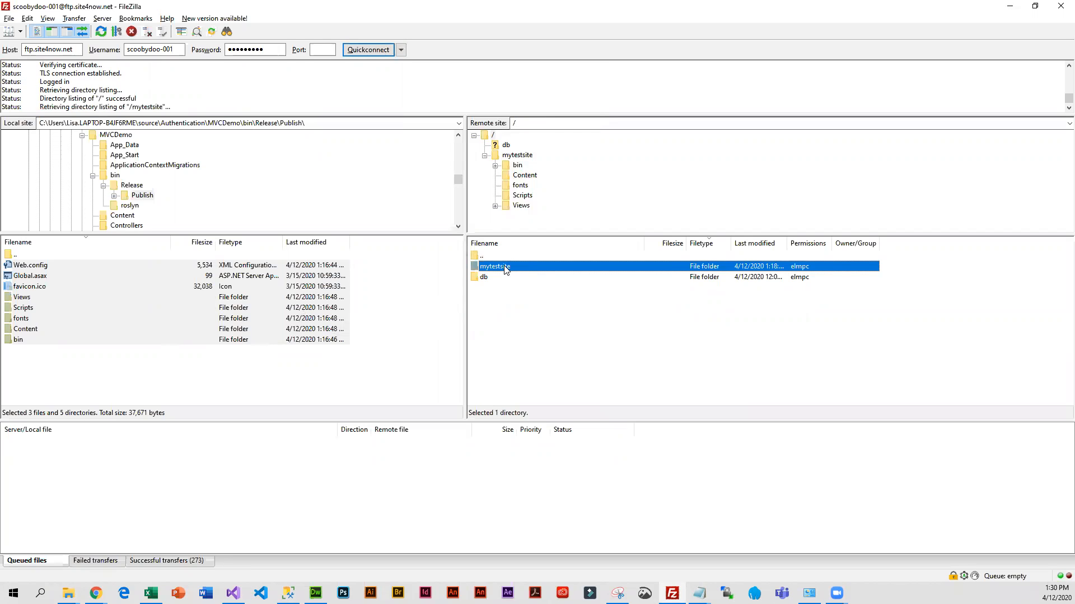
drag(506, 350, 495, 268)
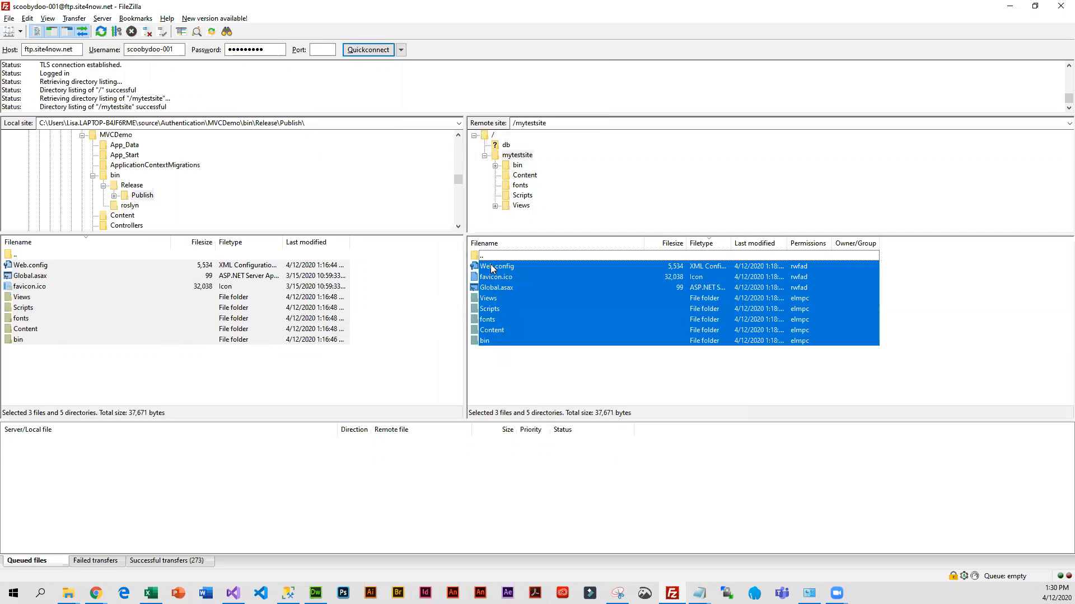
key(Delete)
click(613, 292)
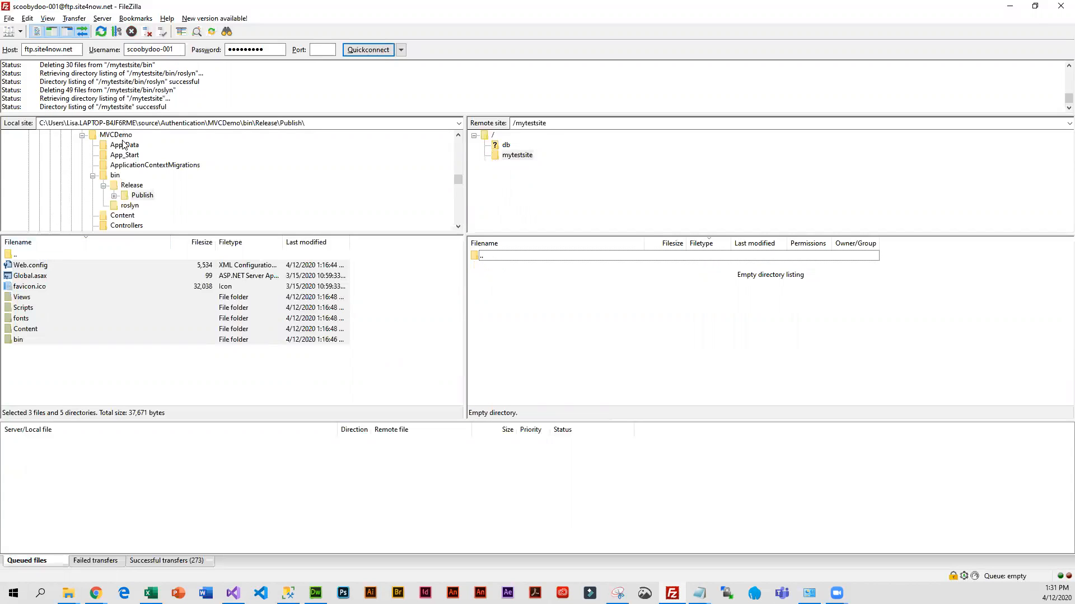
Open the local folder source\ContosoUniversity-Complex-Data-Models-Part-2\bin\Release\Publish, widening the file name column to read the full folder names.
scroll(126, 161, up, 3)
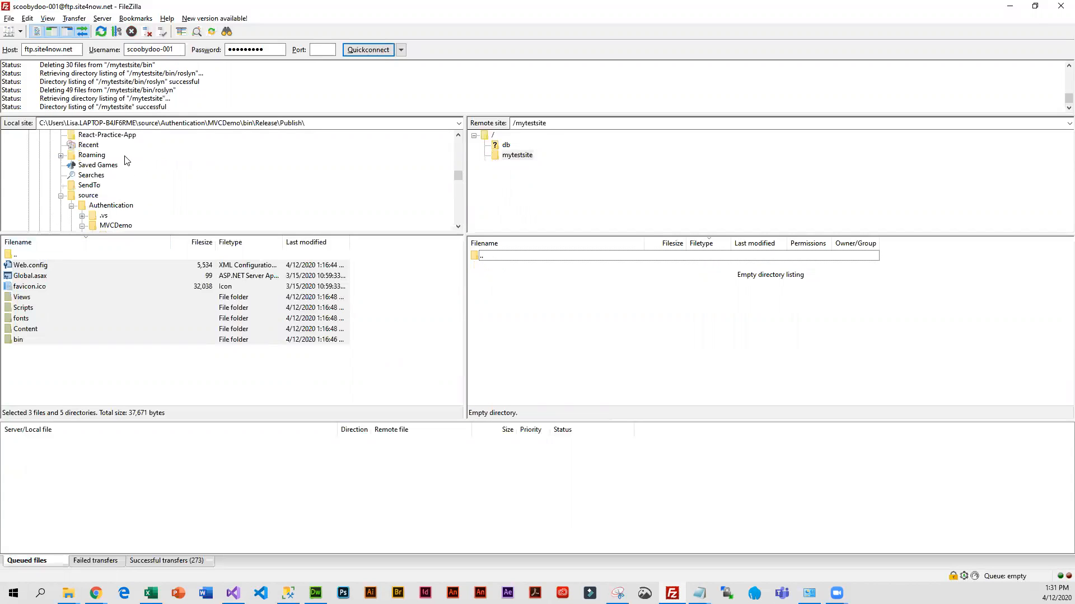
click(89, 195)
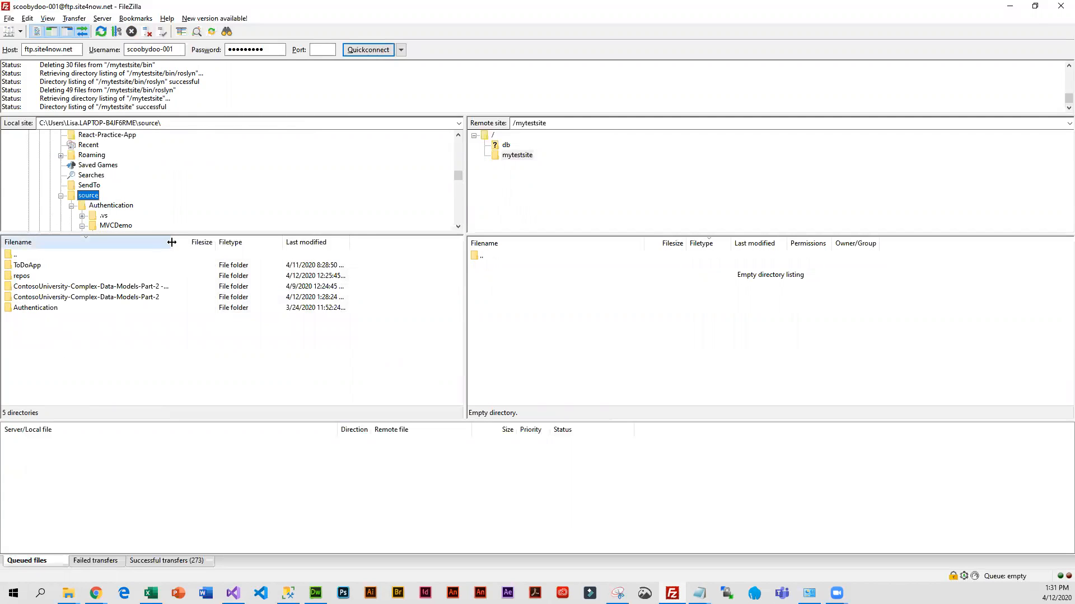
drag(172, 242, 221, 242)
click(13, 298)
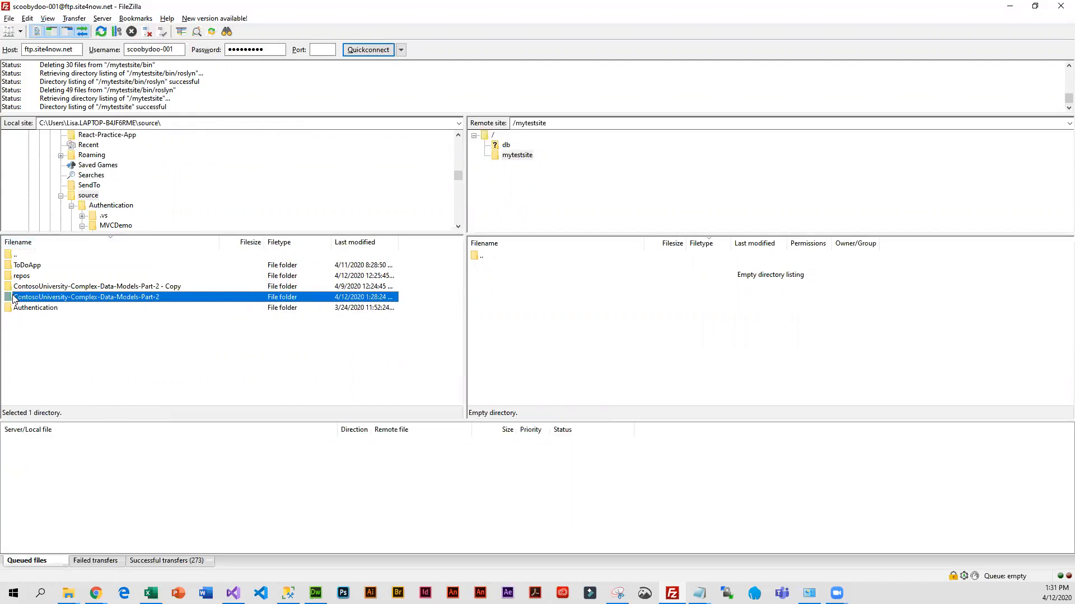
double_click(13, 298)
scroll(57, 352, down, 3)
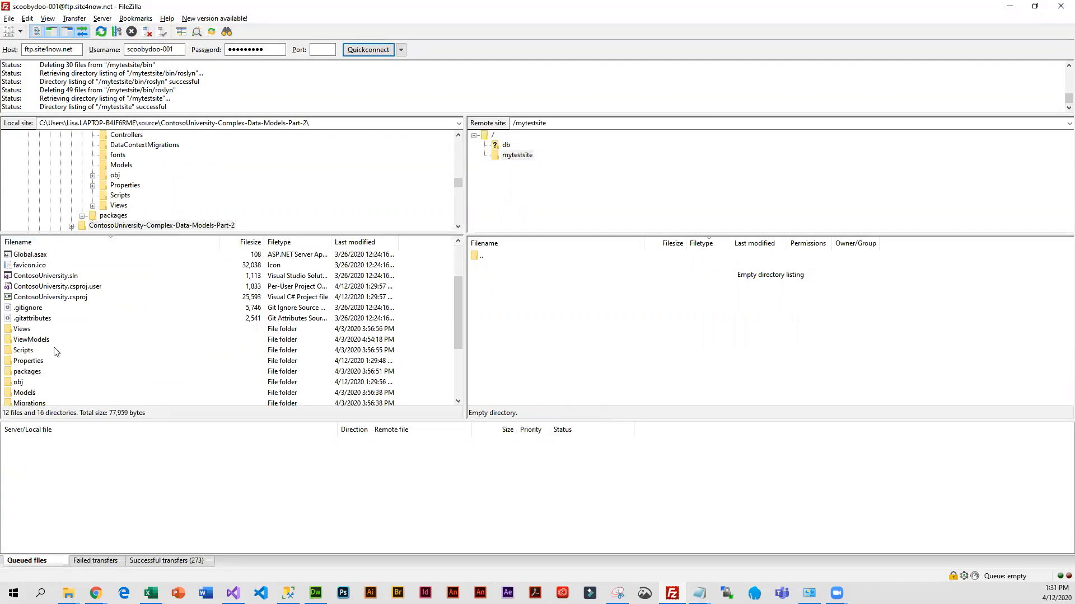
scroll(56, 352, down, 2)
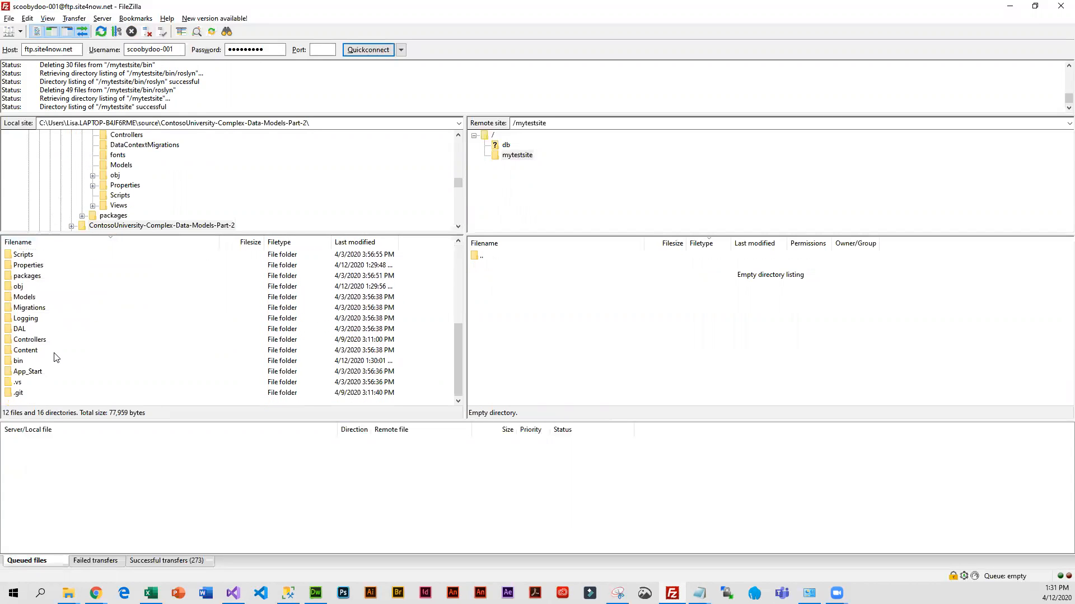
double_click(19, 362)
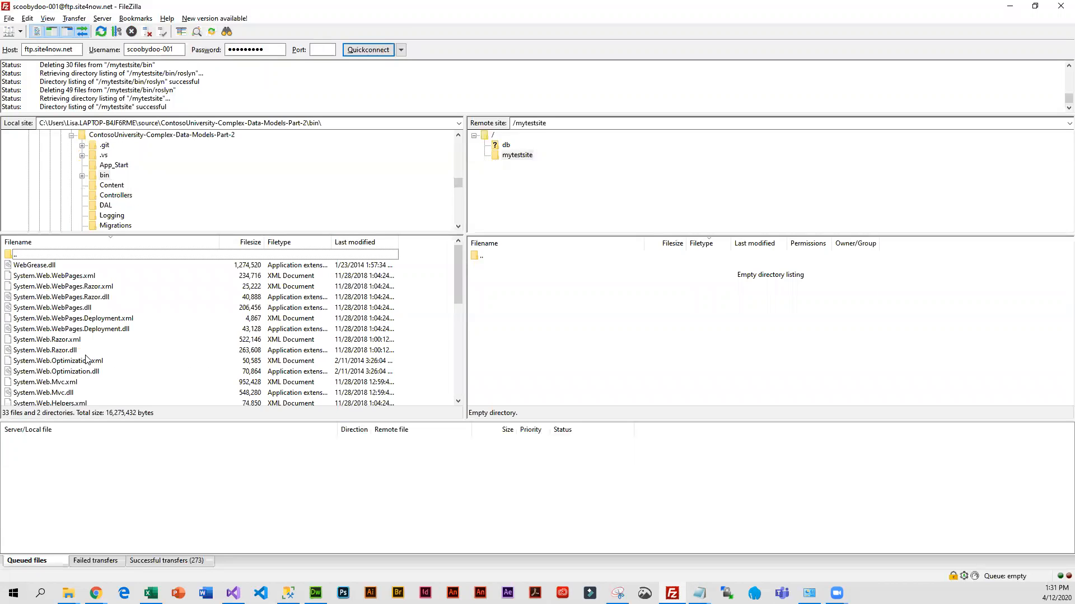
scroll(85, 358, down, 7)
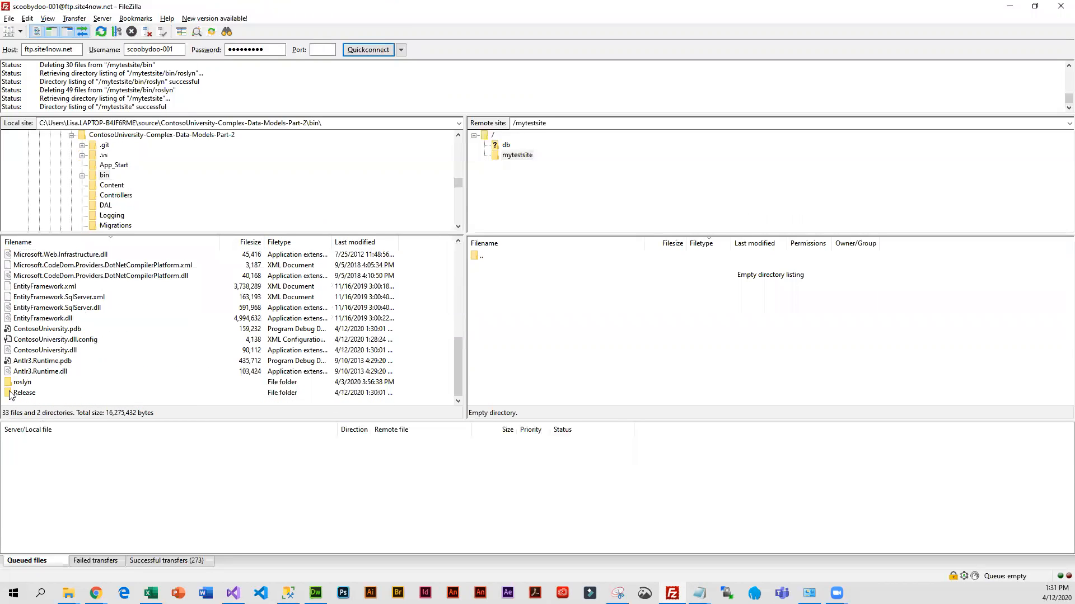
double_click(22, 393)
double_click(20, 267)
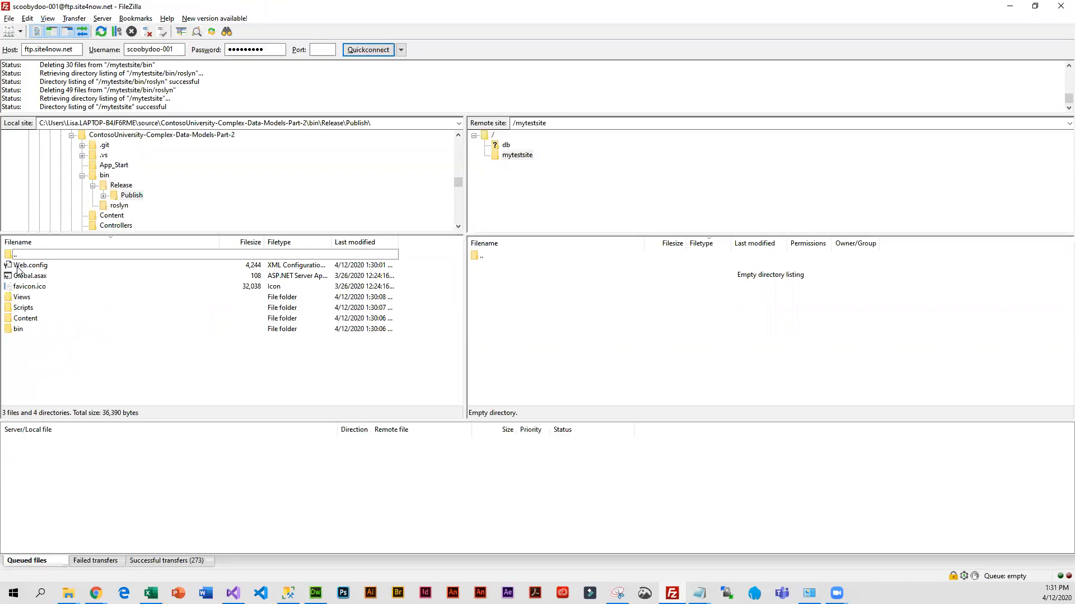
Upload all files and folders, from Web.config through bin, from the local Publish folder to the remote mytestsite directory.
click(37, 267)
shift+click(48, 331)
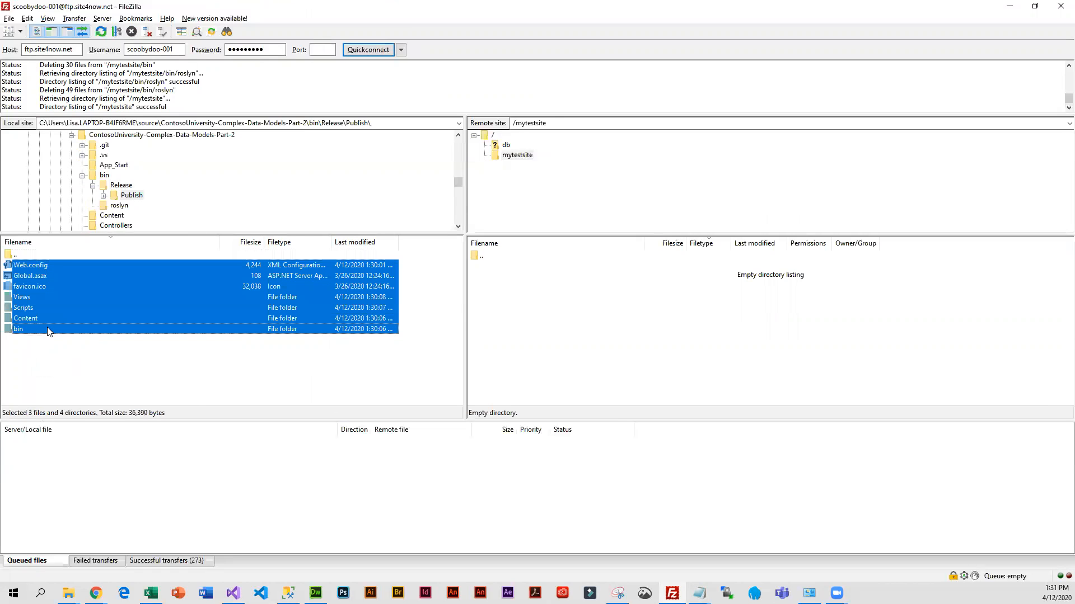
drag(57, 304, 552, 319)
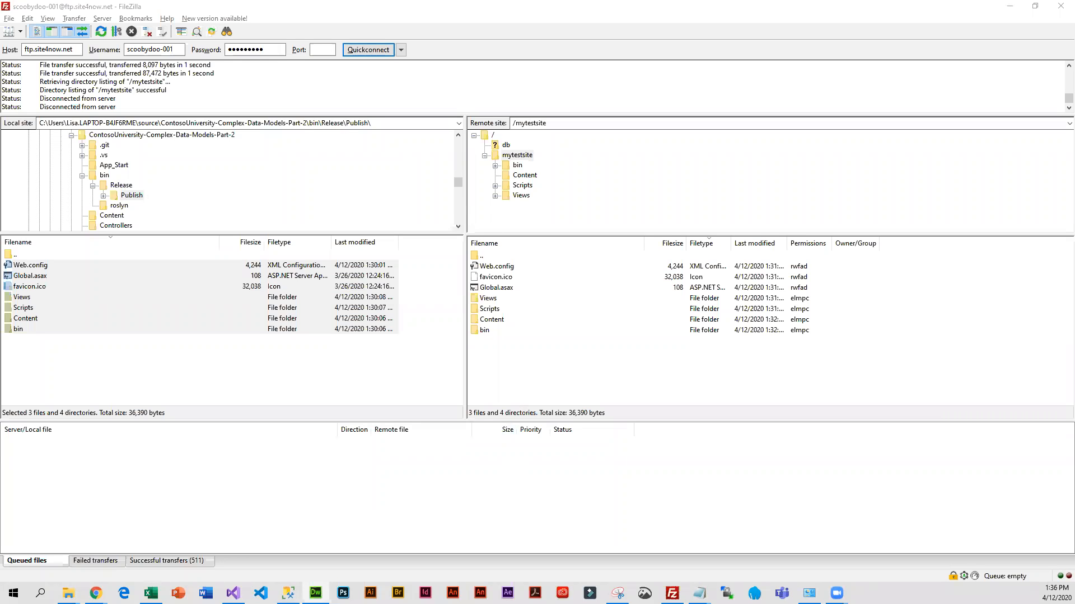
Switch to the hosting account in Chrome and open the deployed mytestsite website through its temporary URL.
mouse_move(96, 593)
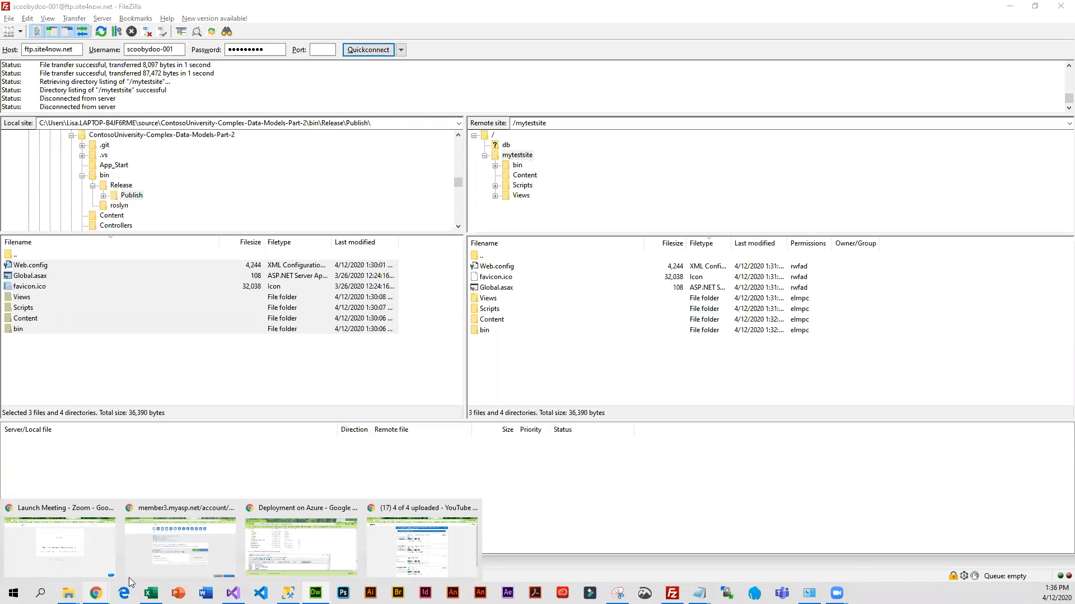
click(190, 561)
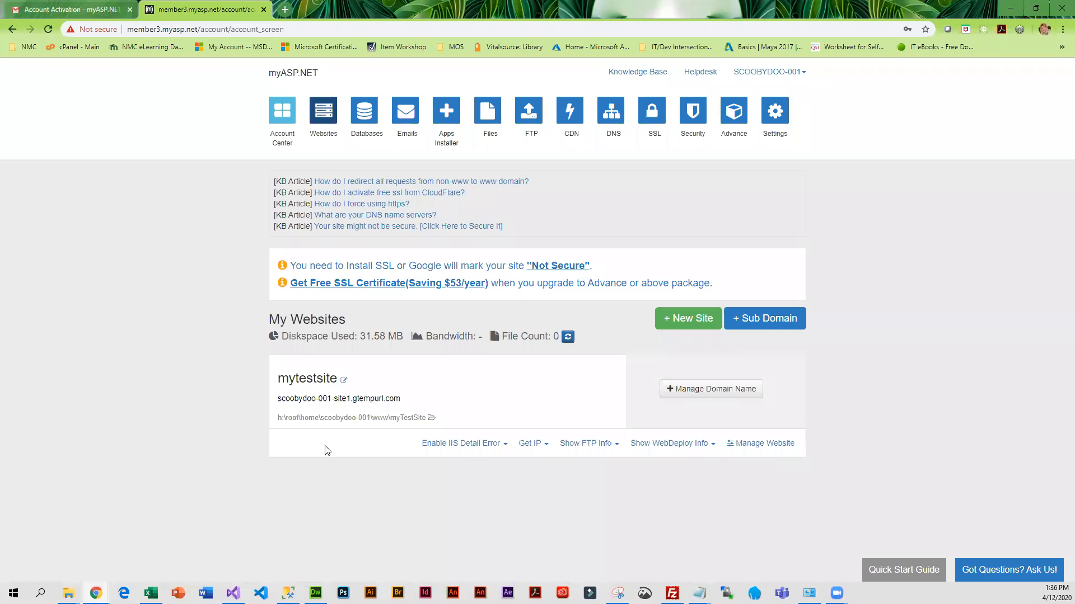
click(370, 400)
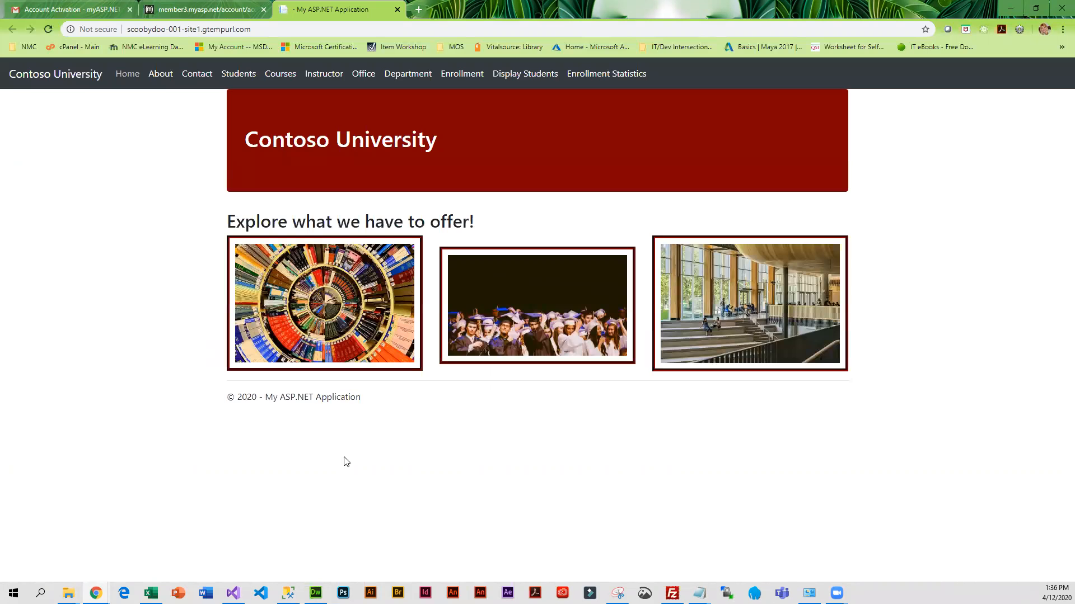
Check the deployed site's Instructor list, instructor creation form, Office page and Enrollment page.
click(316, 76)
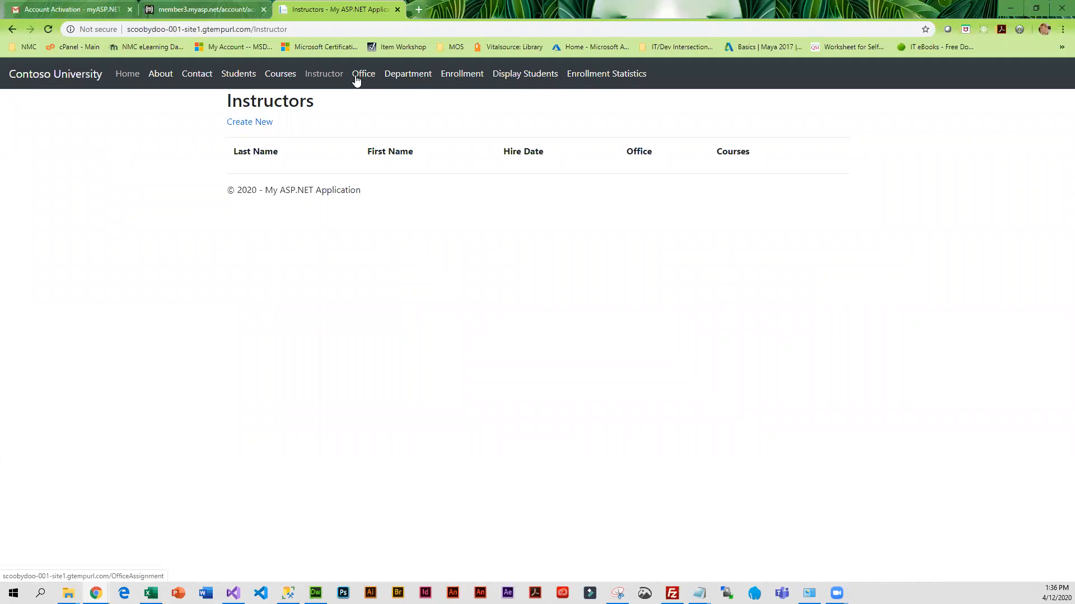
click(256, 120)
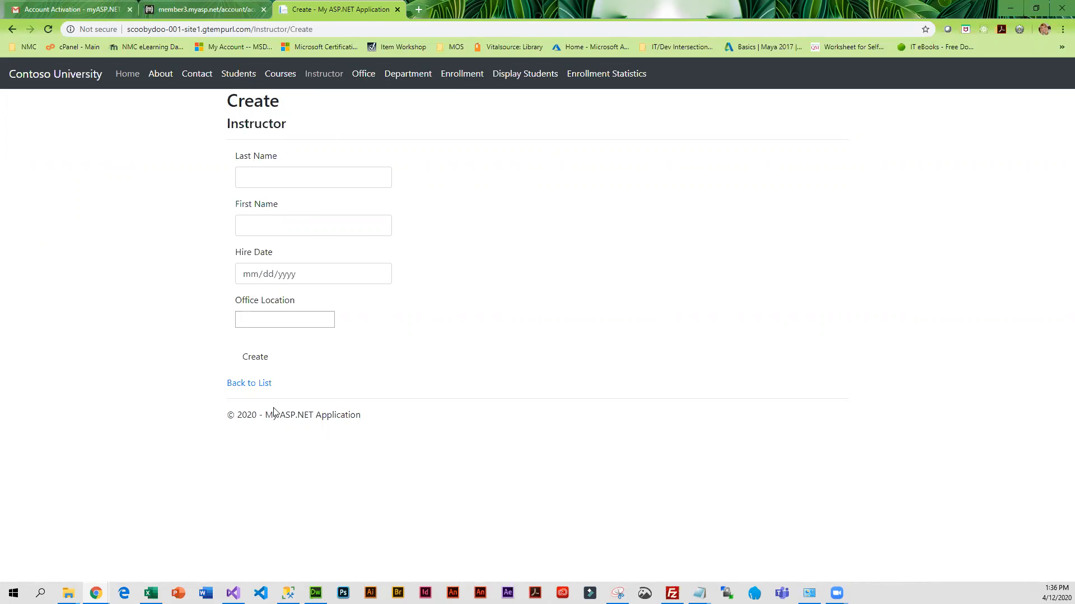
click(363, 74)
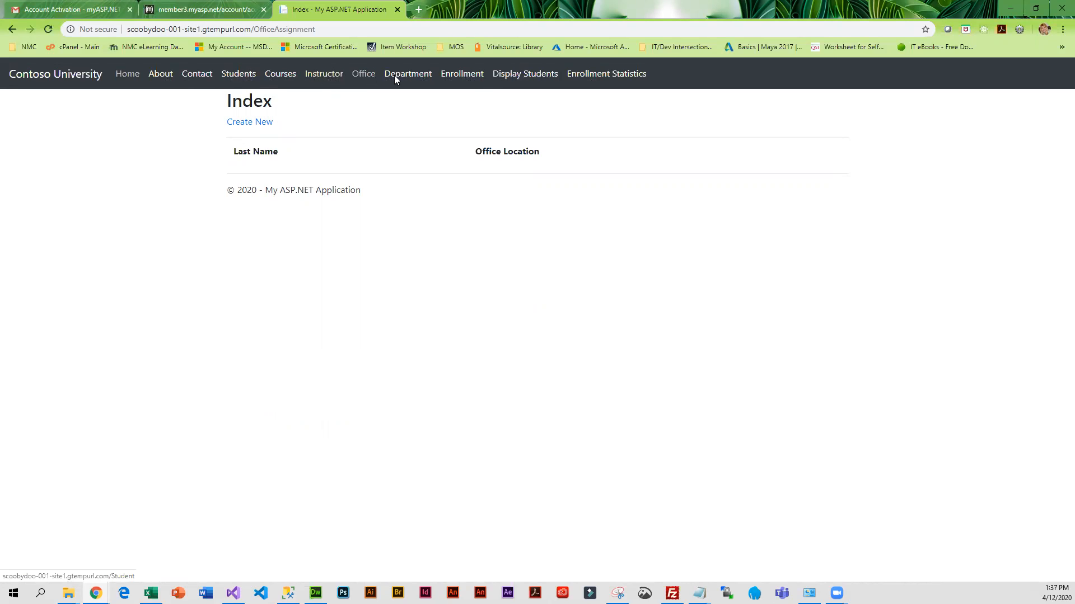
click(457, 76)
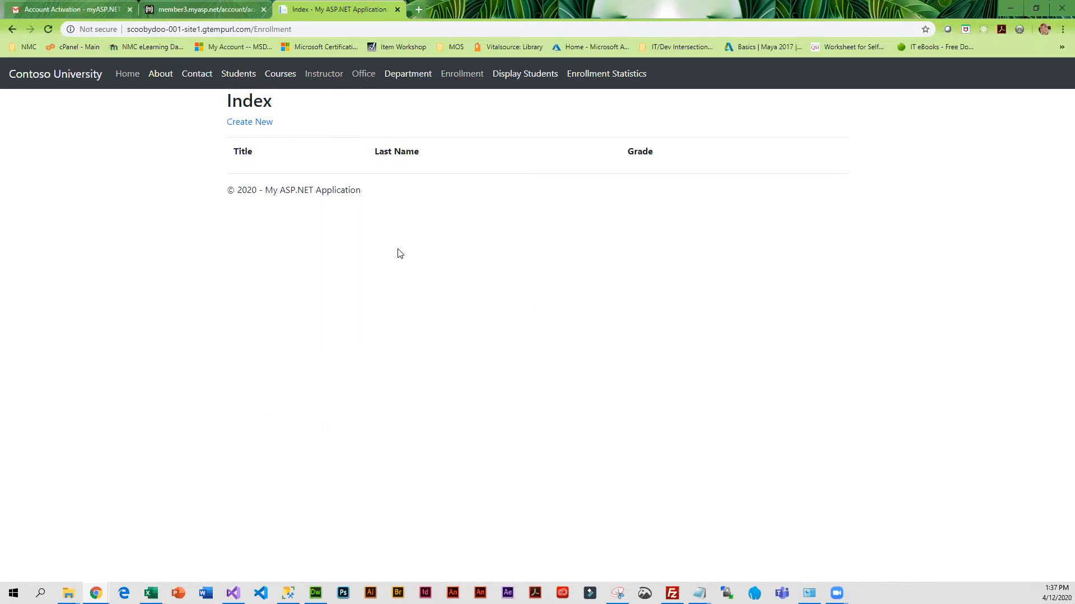